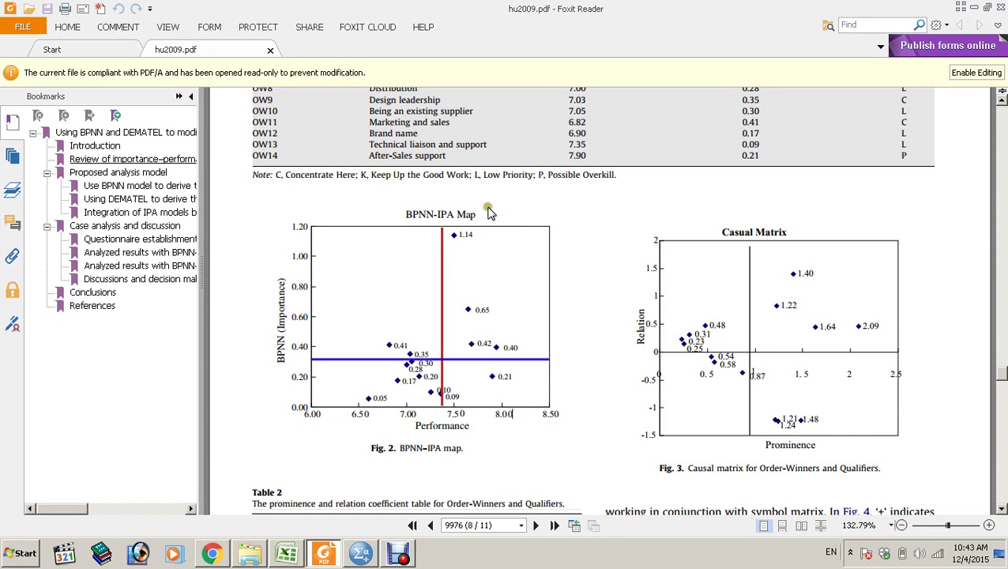
Scroll through the paper in Foxit Reader to review its BPNN-IPA figure and data
scroll(488, 210, "down", 1)
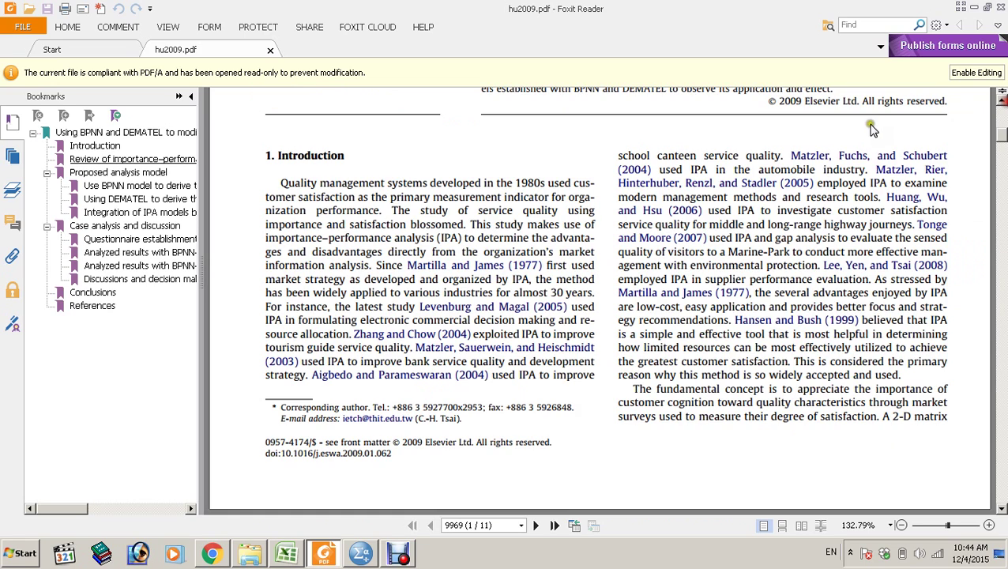
left_click_drag(1002, 383, 780, 183)
scroll(699, 224, "up", 1)
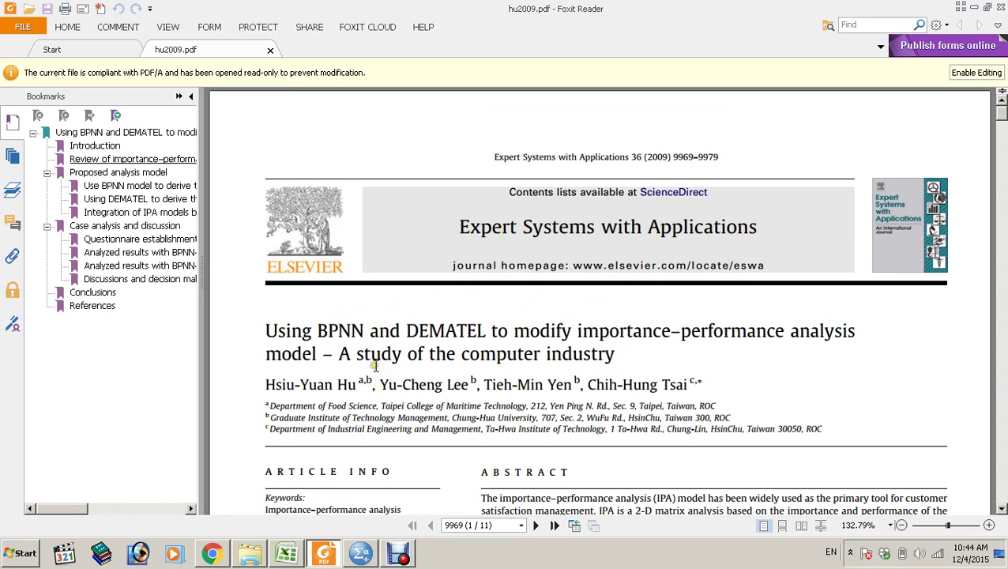
scroll(569, 265, "down", 1)
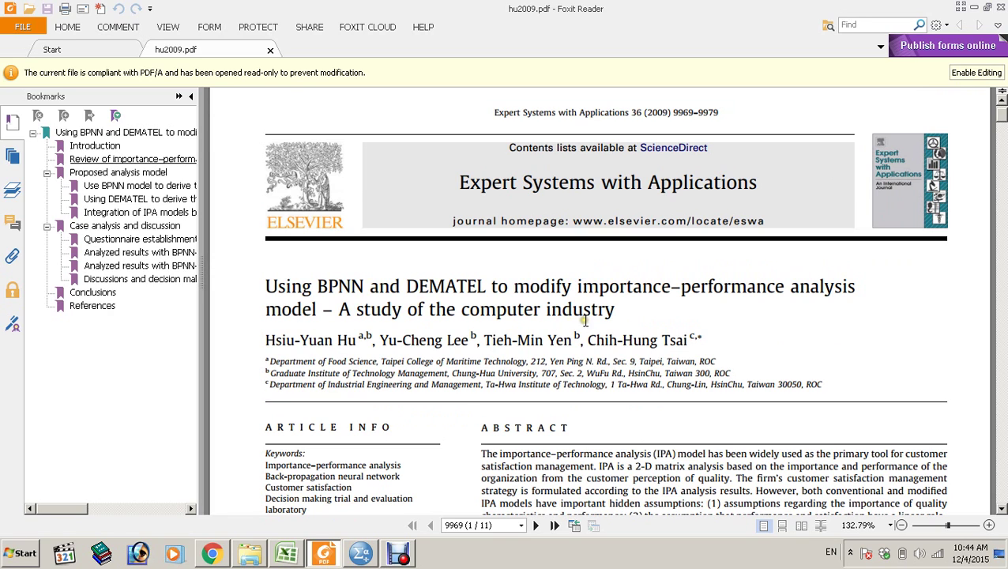
scroll(603, 312, "down", 1)
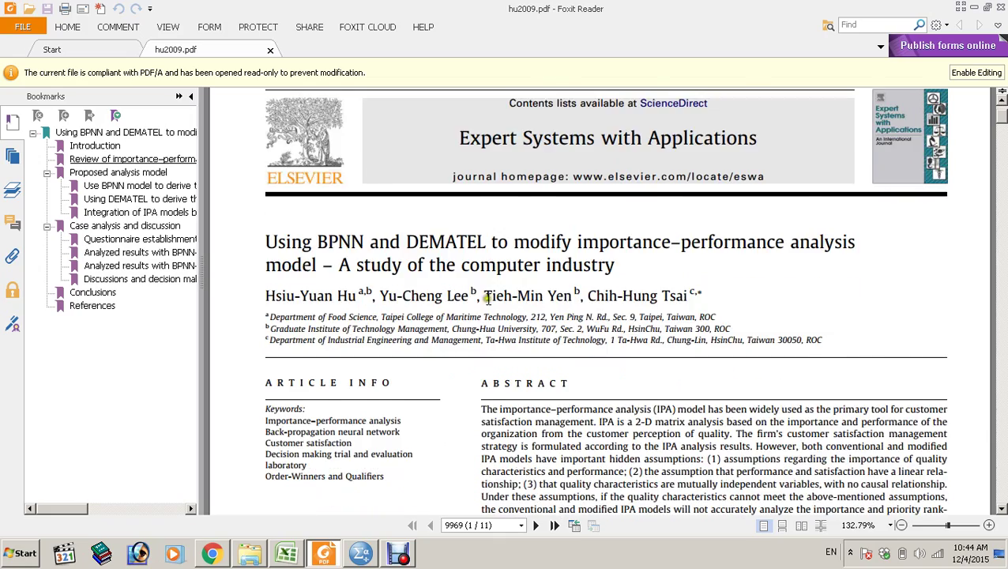
scroll(486, 299, "down", 1)
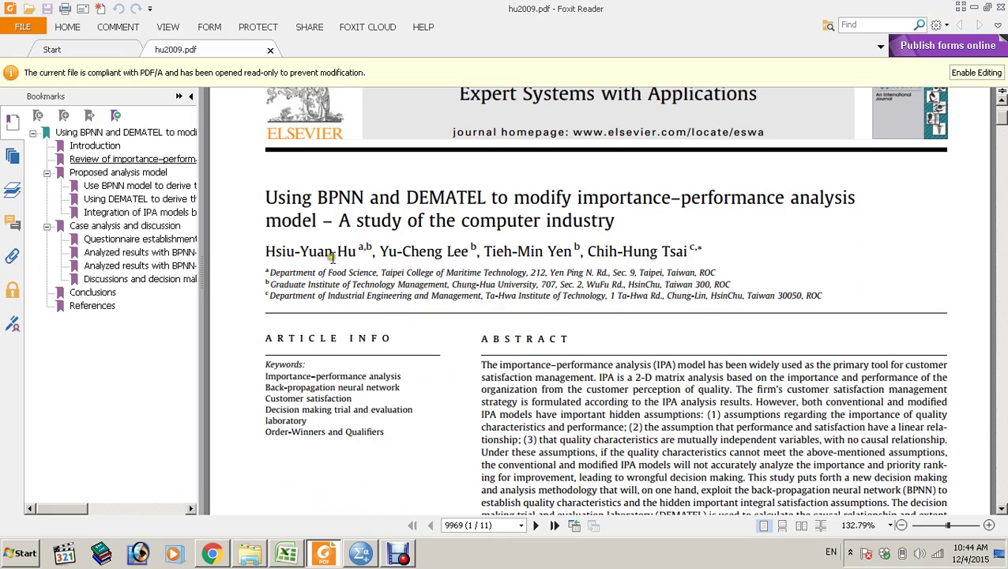
scroll(401, 260, "down", 6)
scroll(401, 260, "down", 1)
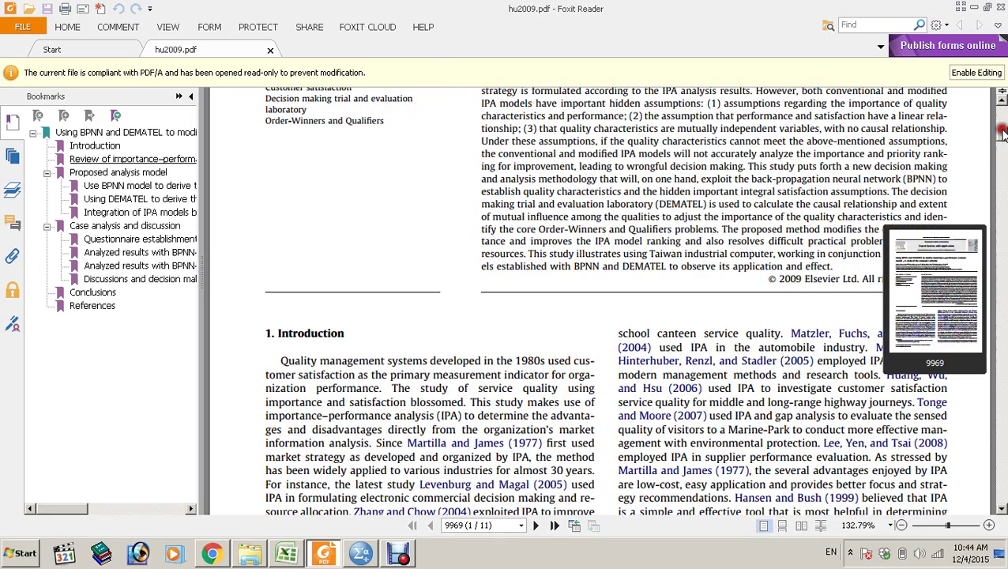
left_click_drag(997, 305, 997, 307)
scroll(869, 316, "down", 10)
scroll(608, 249, "down", 5)
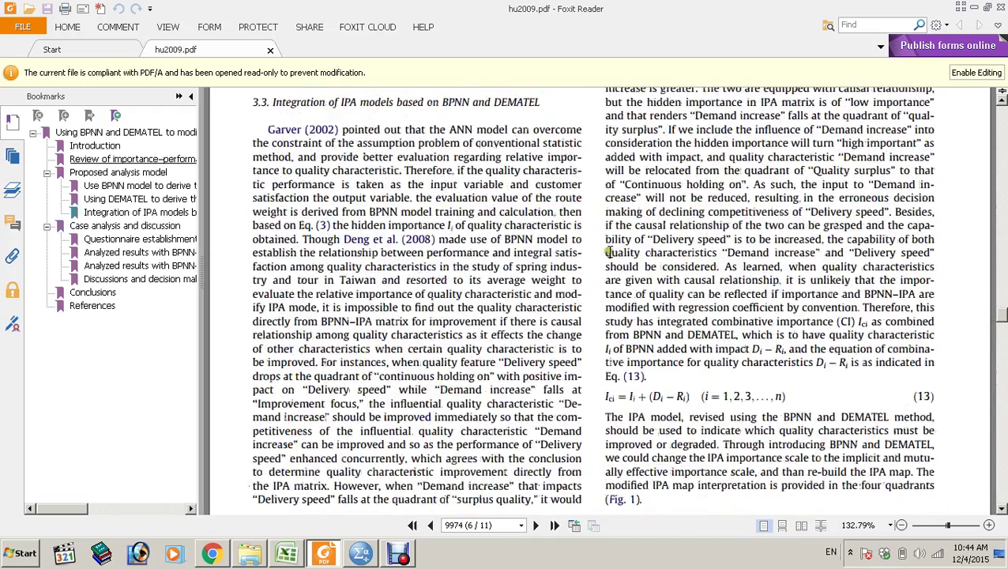
scroll(604, 250, "down", 10)
scroll(601, 250, "down", 3)
scroll(601, 250, "down", 10)
scroll(601, 251, "up", 5)
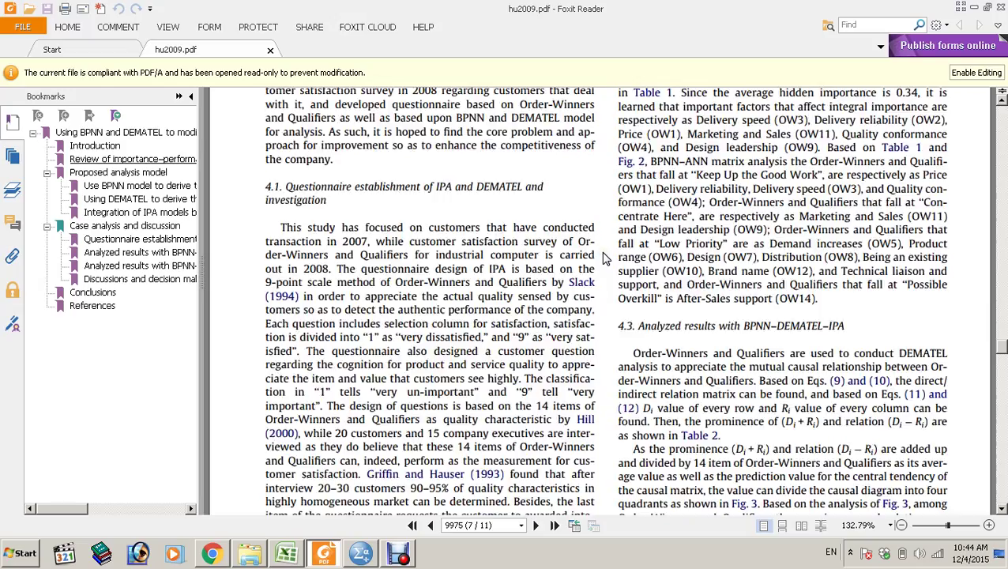
scroll(601, 251, "up", 7)
scroll(601, 251, "up", 3)
scroll(601, 251, "up", 1)
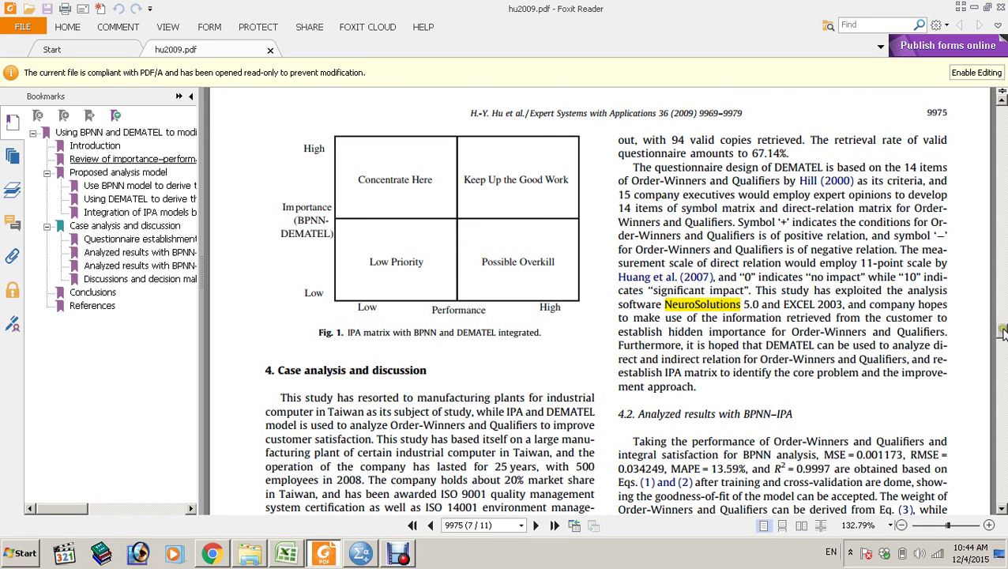
left_click_drag(1002, 332, 1001, 373)
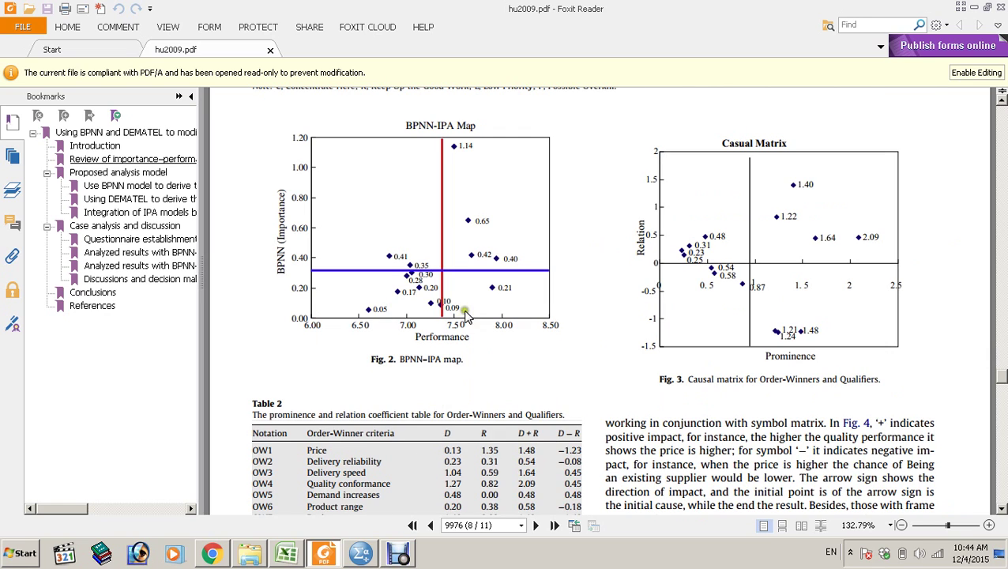
scroll(412, 404, "down", 6)
scroll(411, 404, "down", 10)
scroll(423, 404, "up", 16)
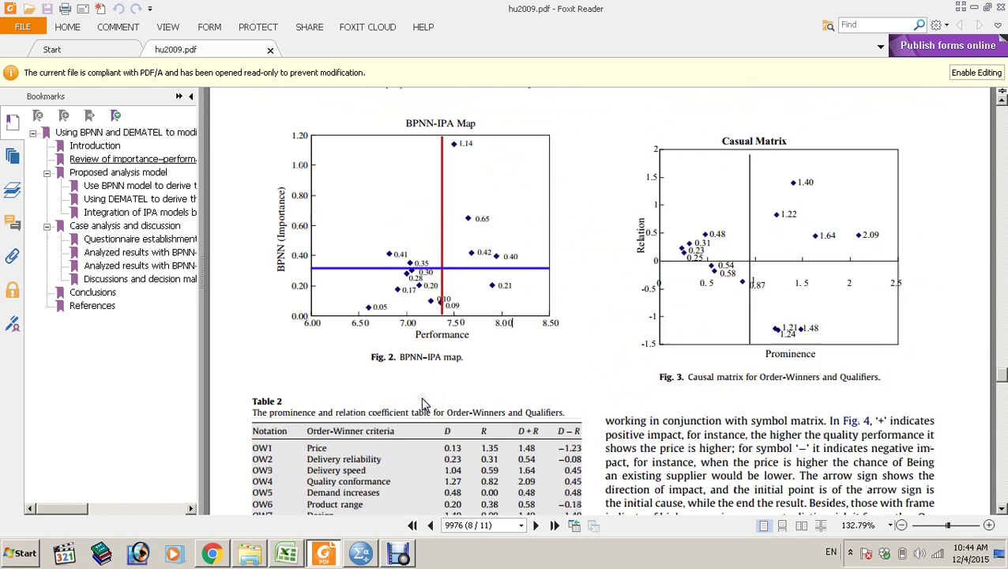
scroll(422, 404, "up", 5)
scroll(547, 198, "up", 2)
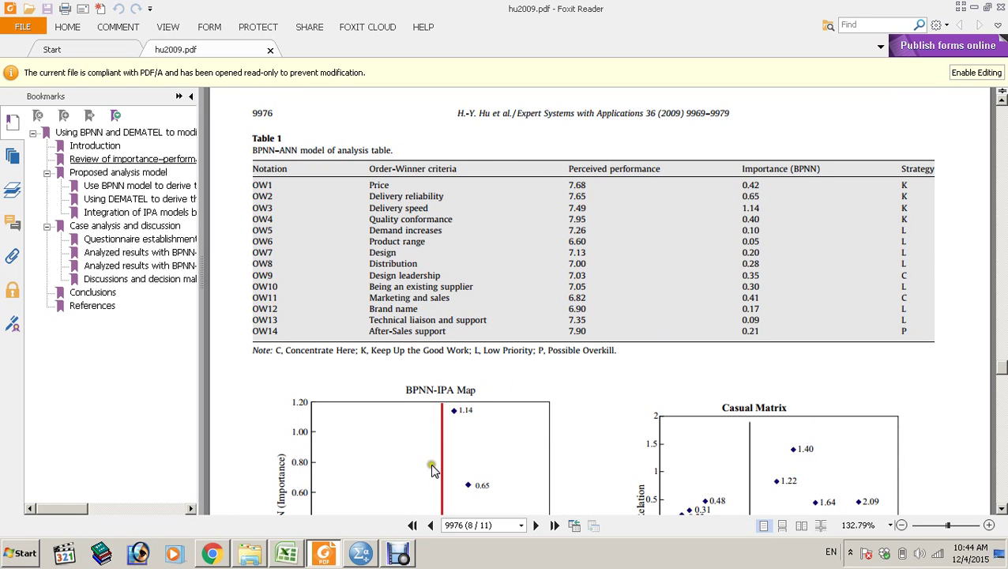
In SPSS, start a Simple Scatter definition and reset its previous variable assignments
left_click(360, 553)
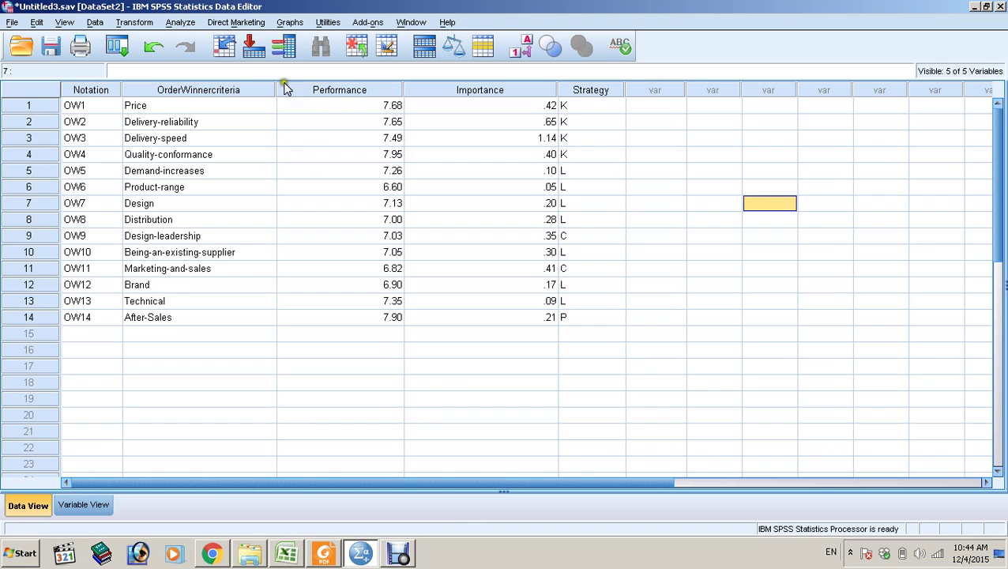
left_click(289, 22)
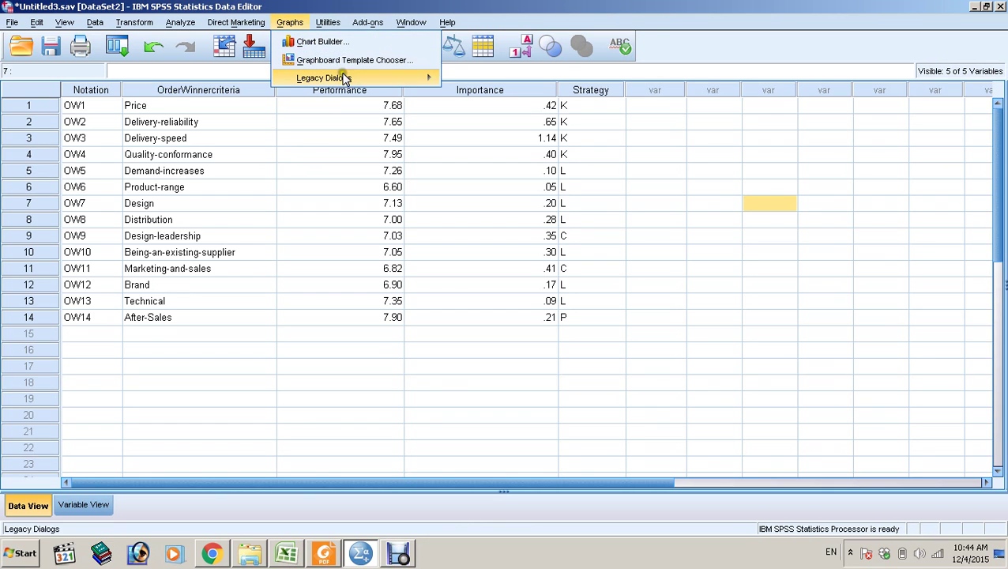
mouse_move(324, 77)
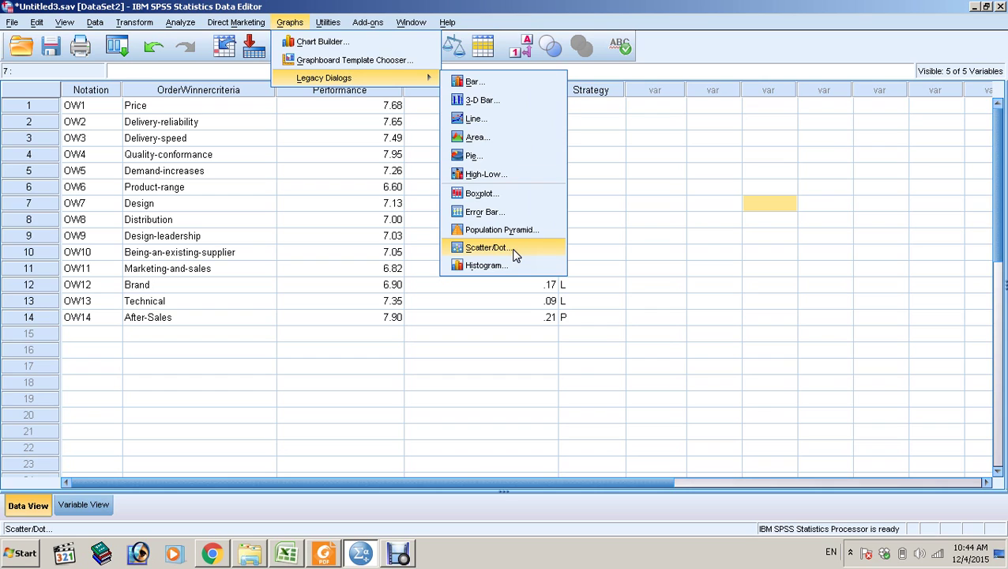
left_click(515, 255)
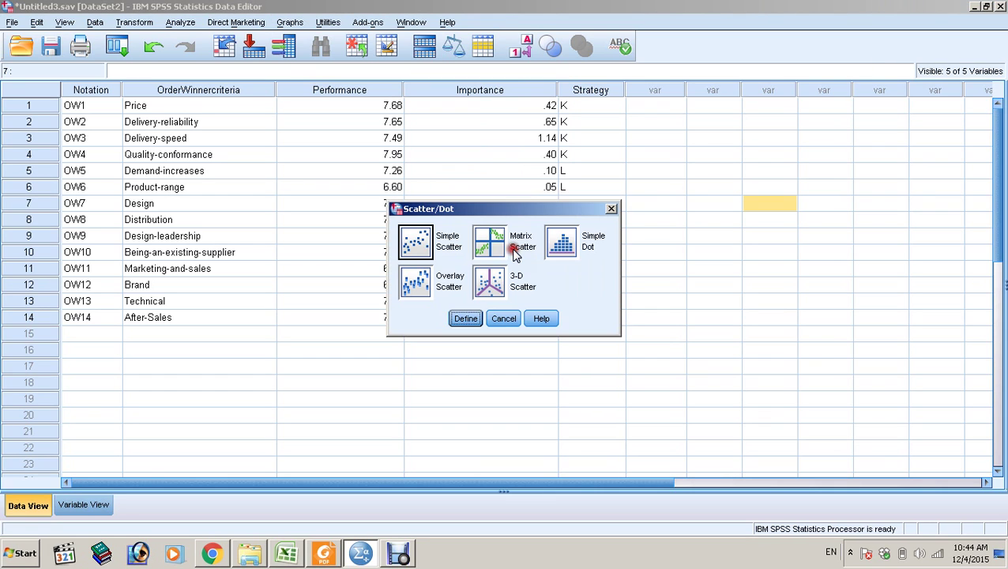
left_click(407, 247)
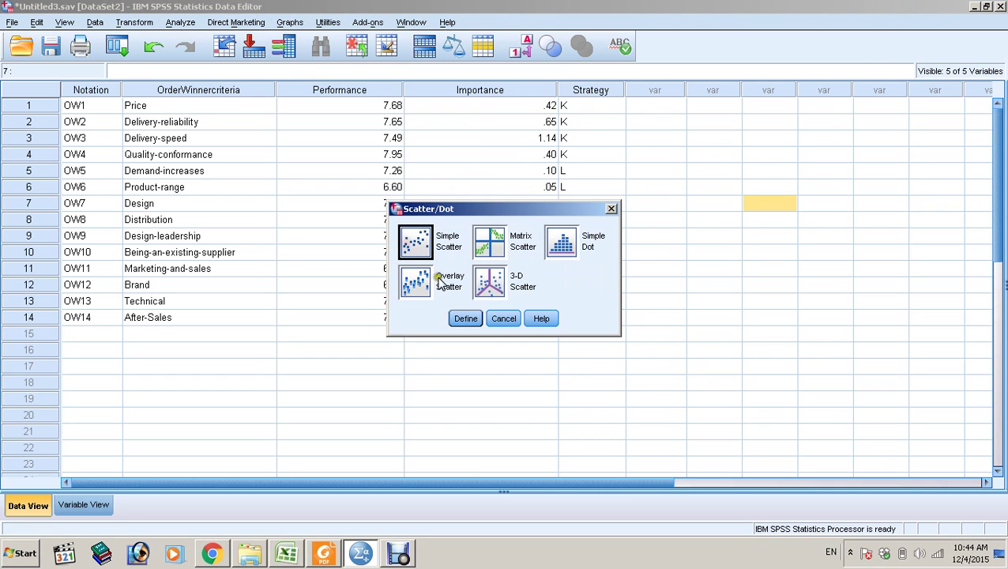
left_click(465, 318)
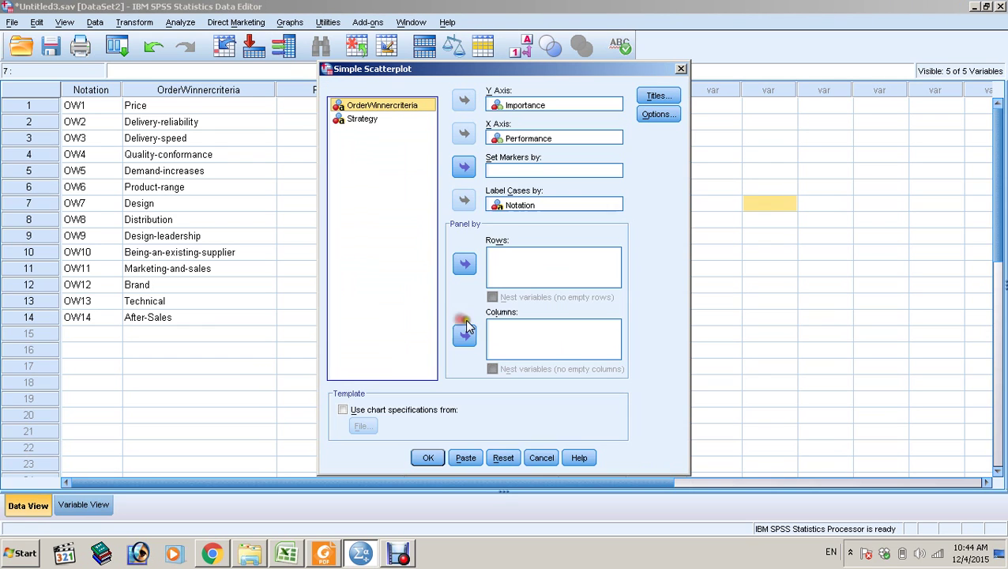
left_click(503, 458)
Bring Foxit Reader forward and scroll so Fig. 2 is fully visible
left_click(323, 553)
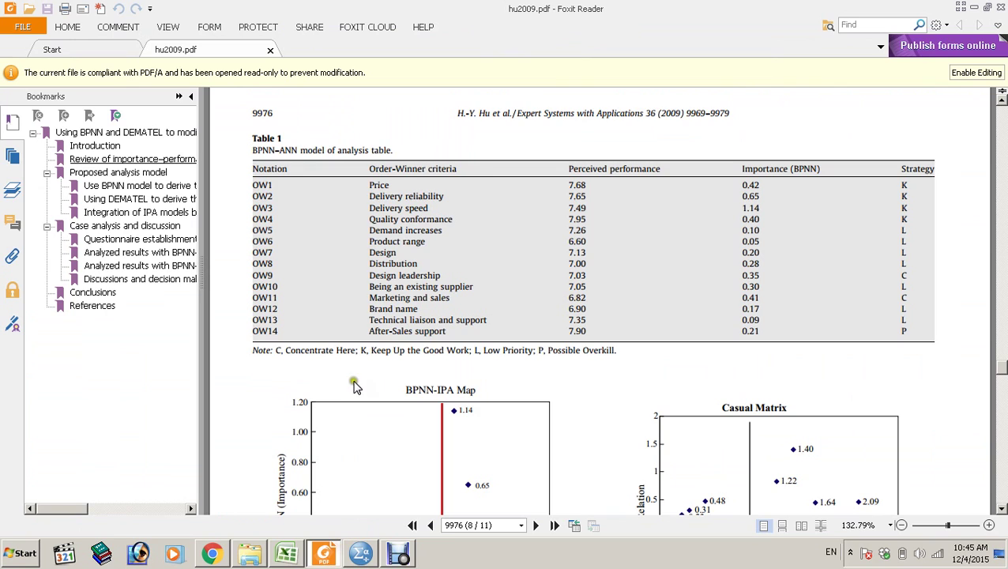
scroll(427, 280, "down", 3)
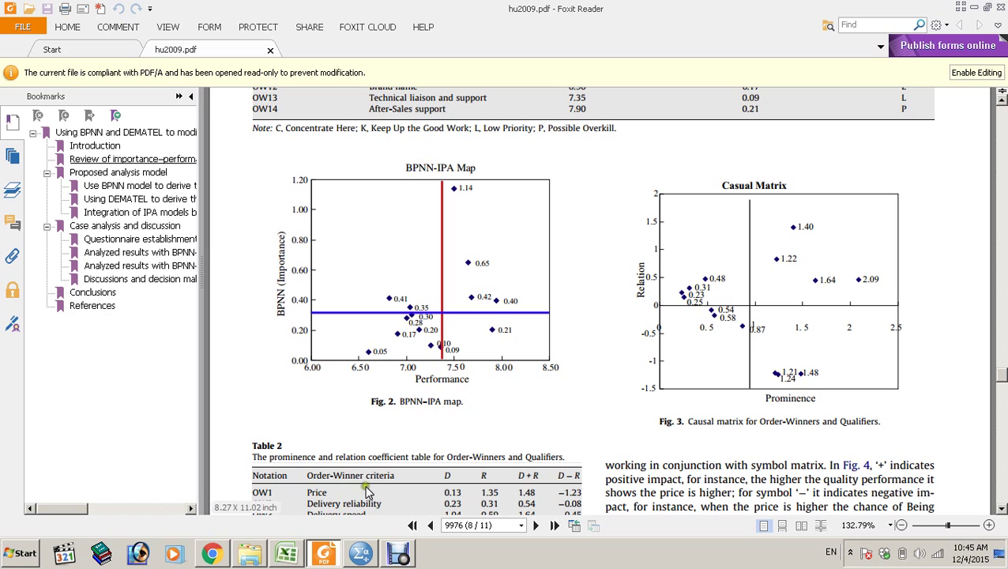
Assign Performance to the X axis and Importance to the Y axis
left_click(363, 557)
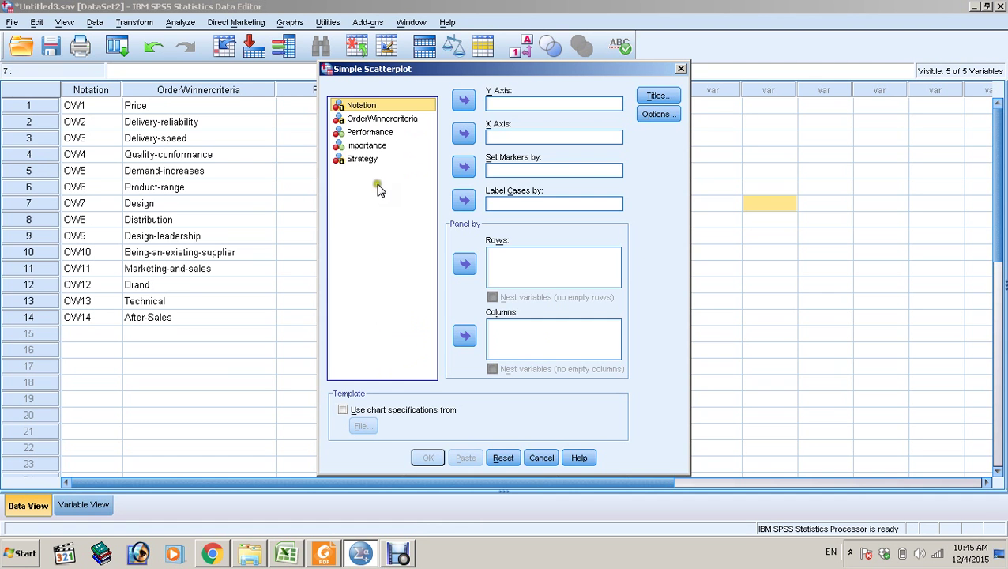
left_click(377, 131)
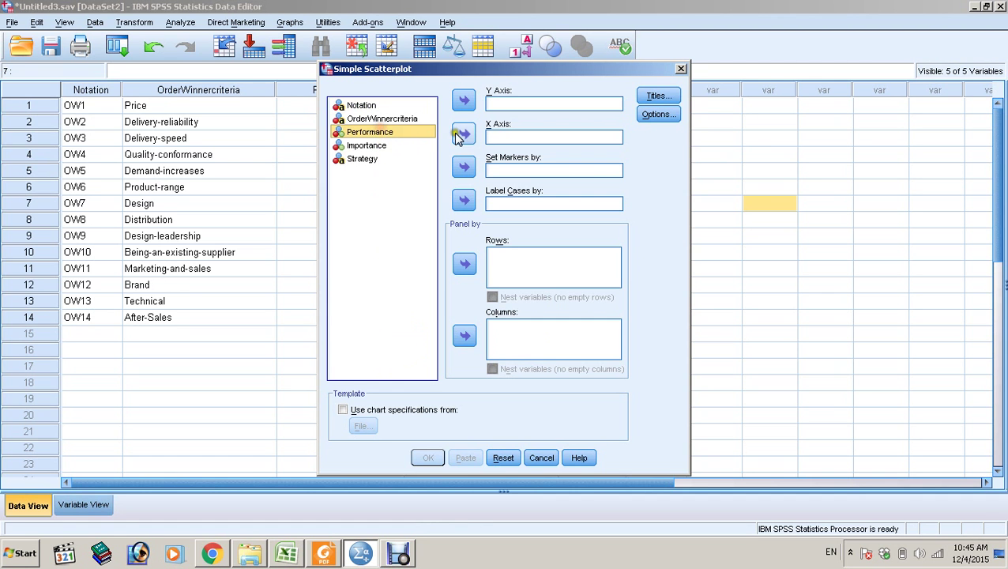
left_click(464, 133)
left_click(382, 136)
left_click(464, 100)
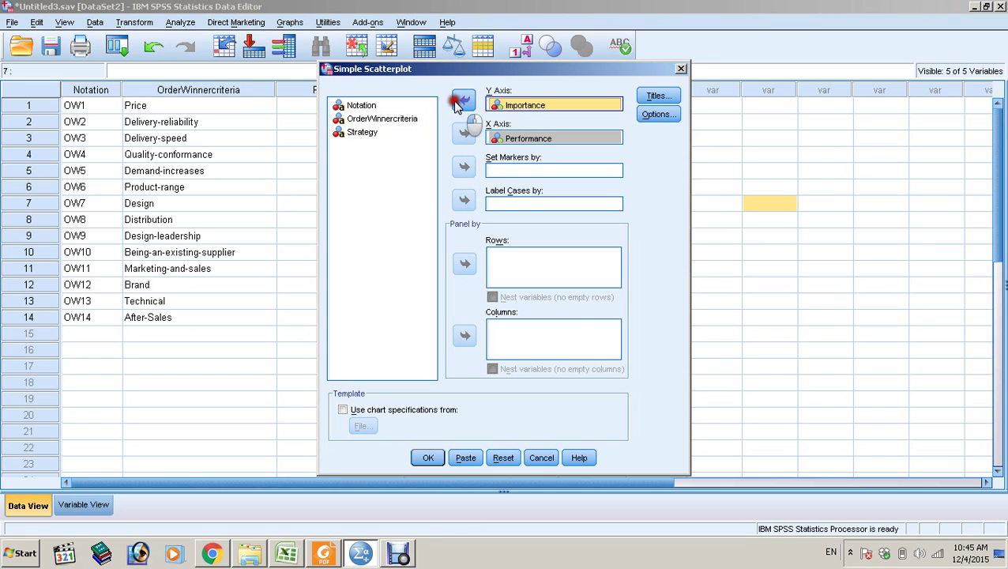
left_click(422, 185)
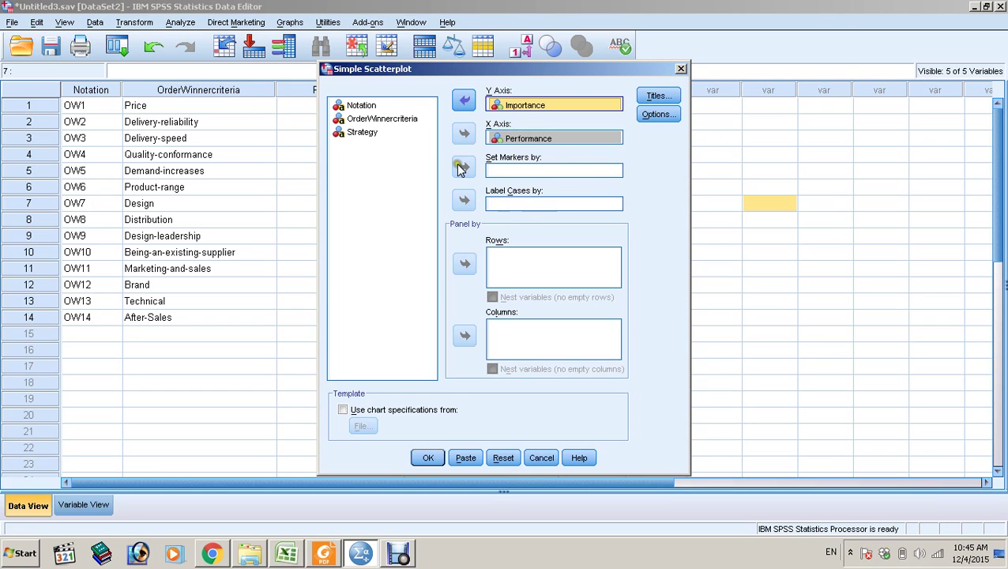
Label cases by Notation, enable display of case labels, and create the chart
left_click(372, 105)
left_click(472, 202)
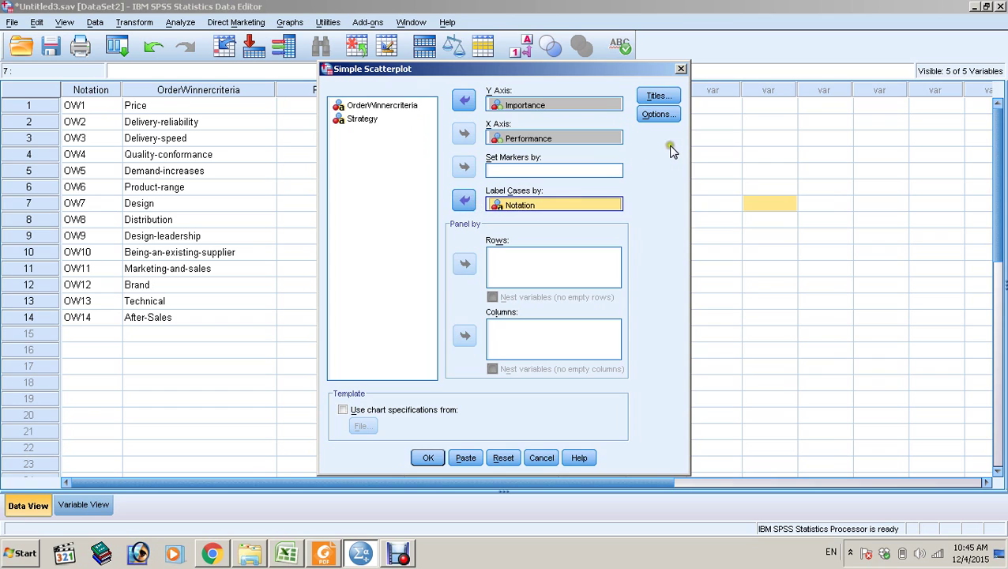
left_click(658, 113)
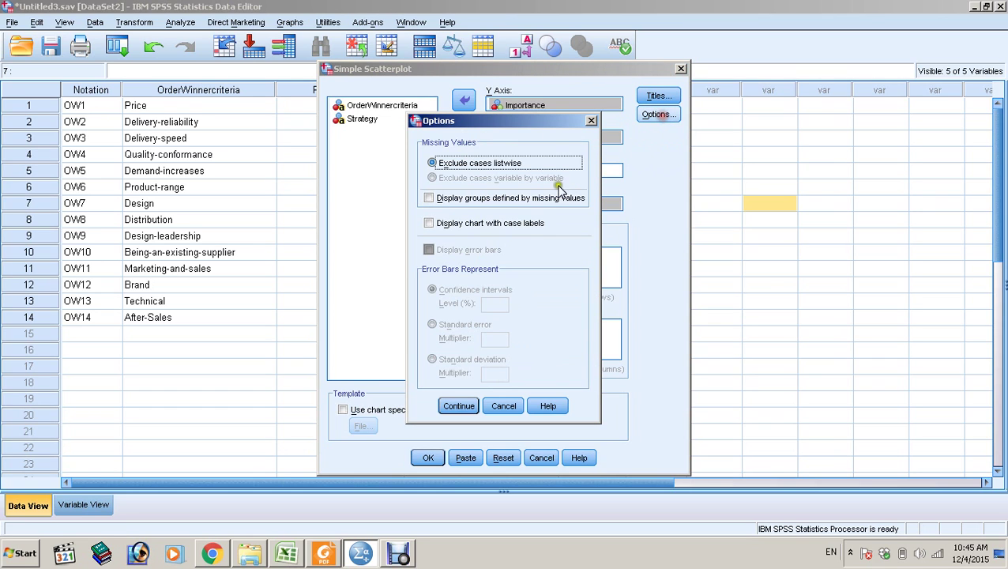
left_click(428, 224)
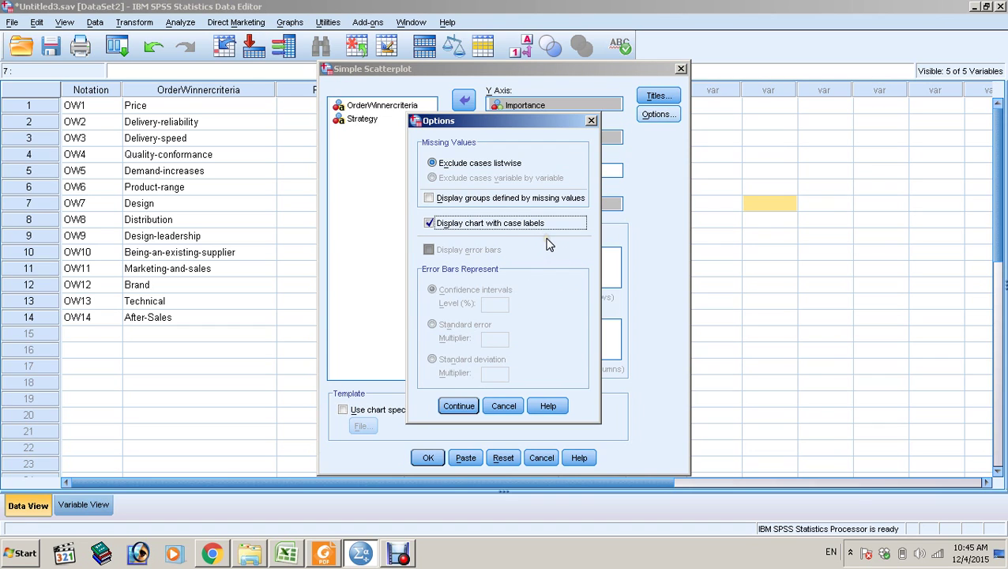
left_click(471, 405)
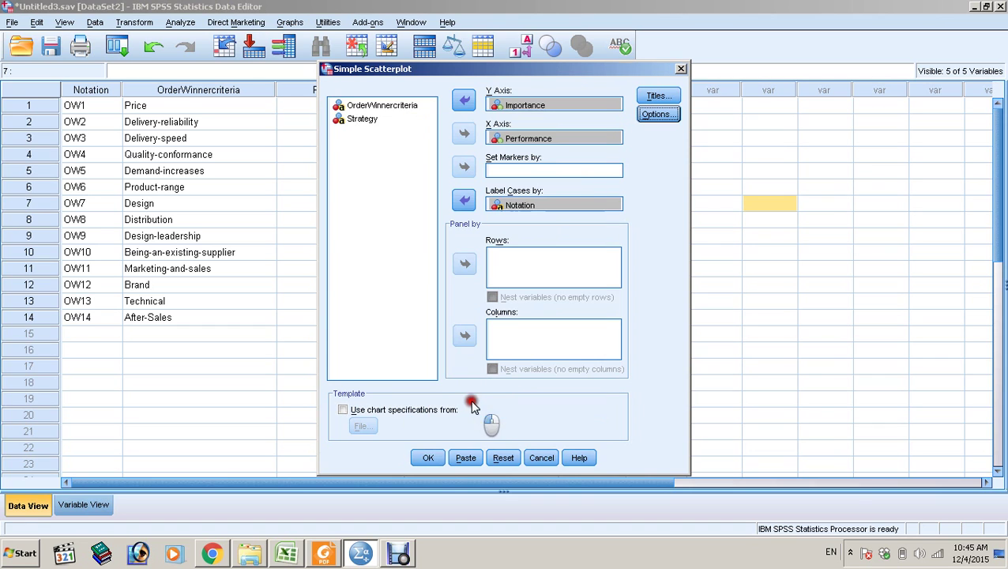
left_click(427, 459)
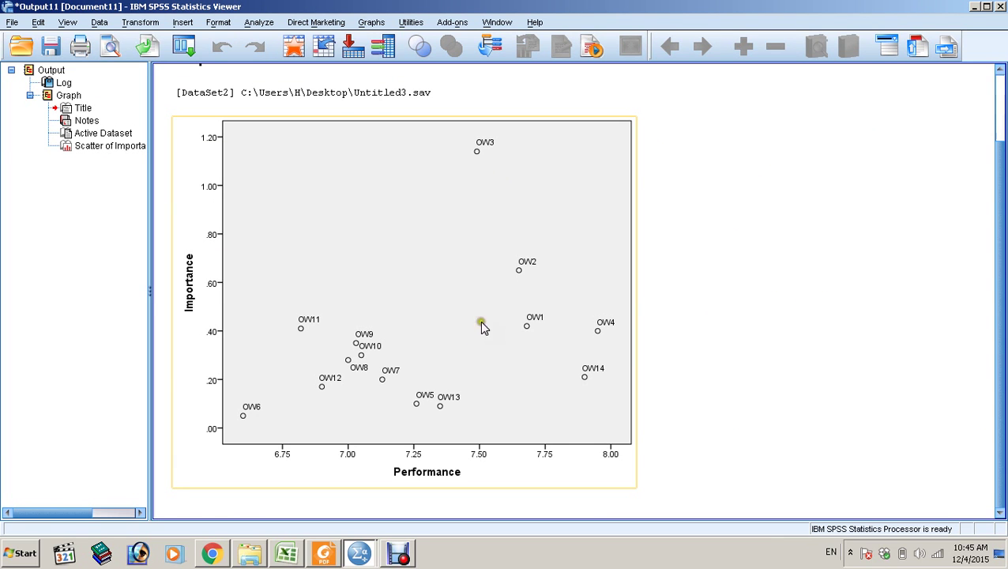
In the chart editor, add an X-axis reference line at the median Performance, 7.26
left_click(418, 274)
double_click(406, 268)
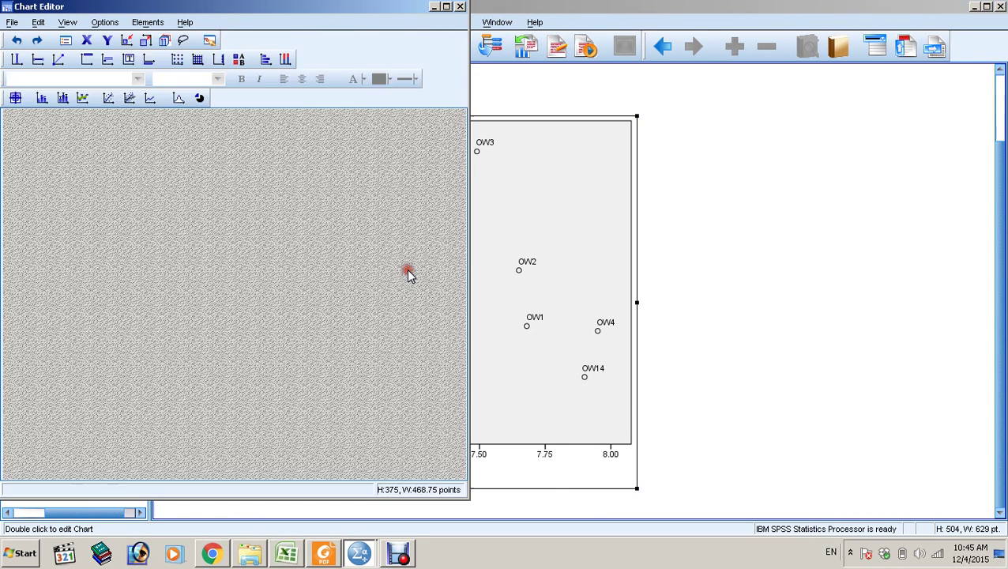
left_click(105, 24)
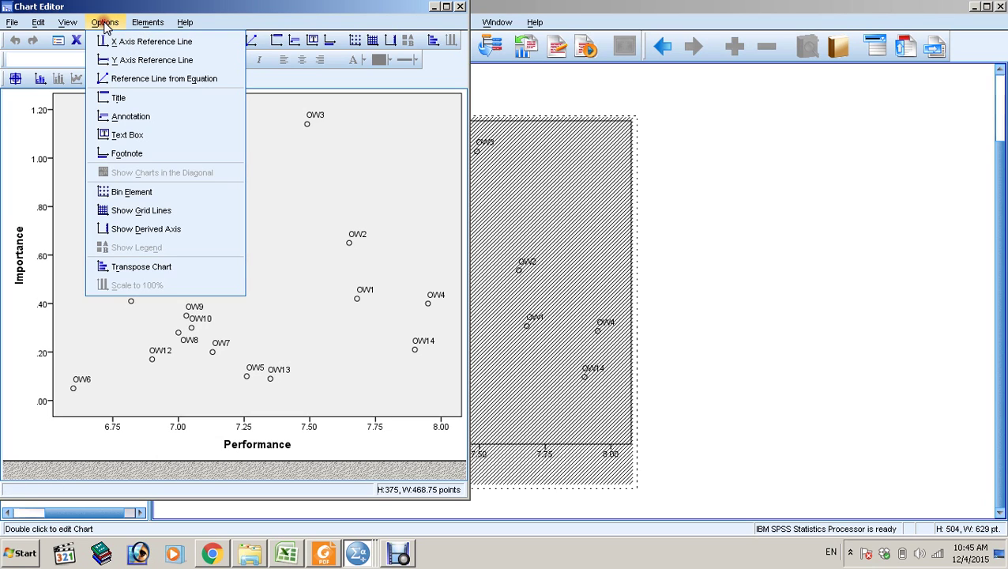
left_click(143, 41)
left_click(887, 115)
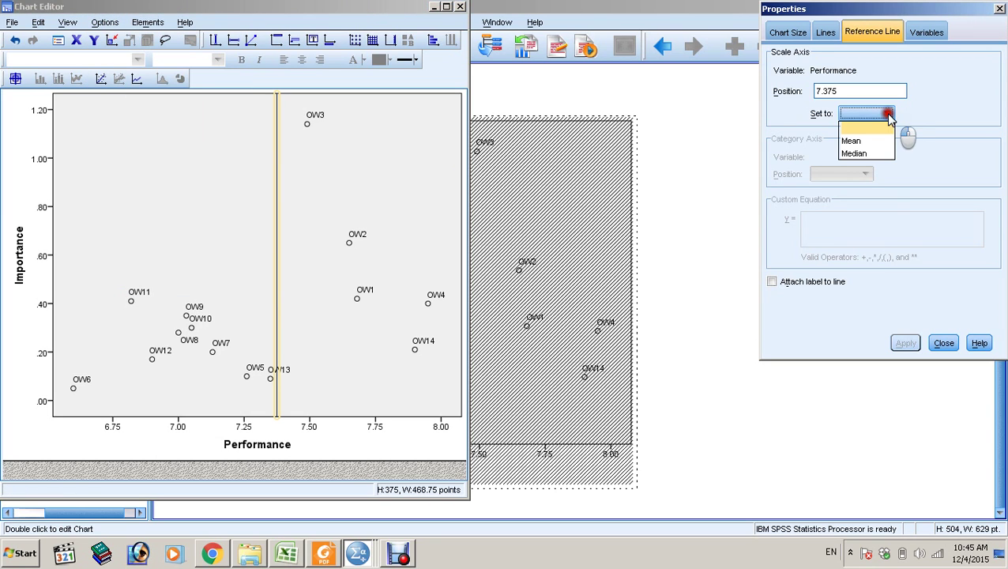
left_click(867, 155)
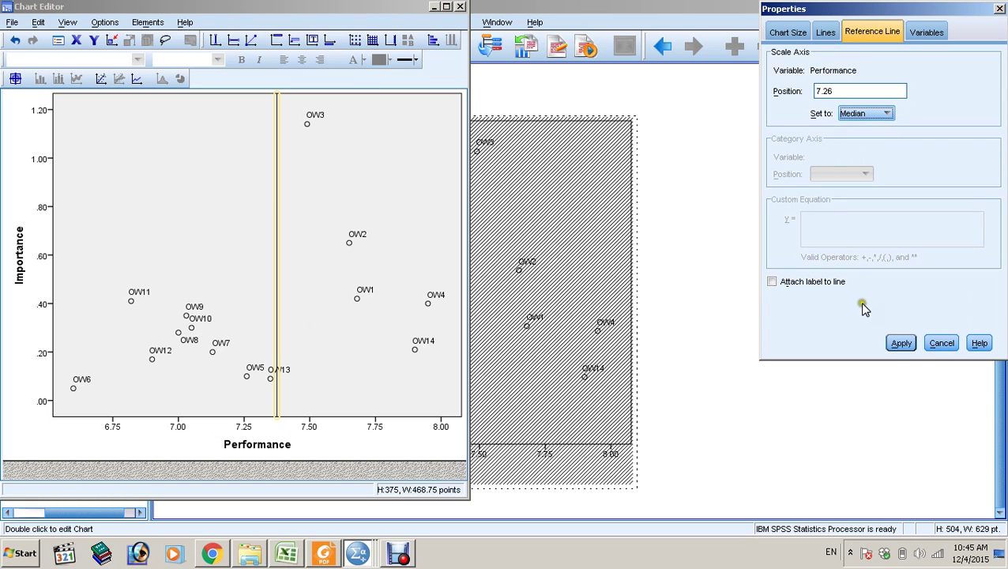
left_click(902, 343)
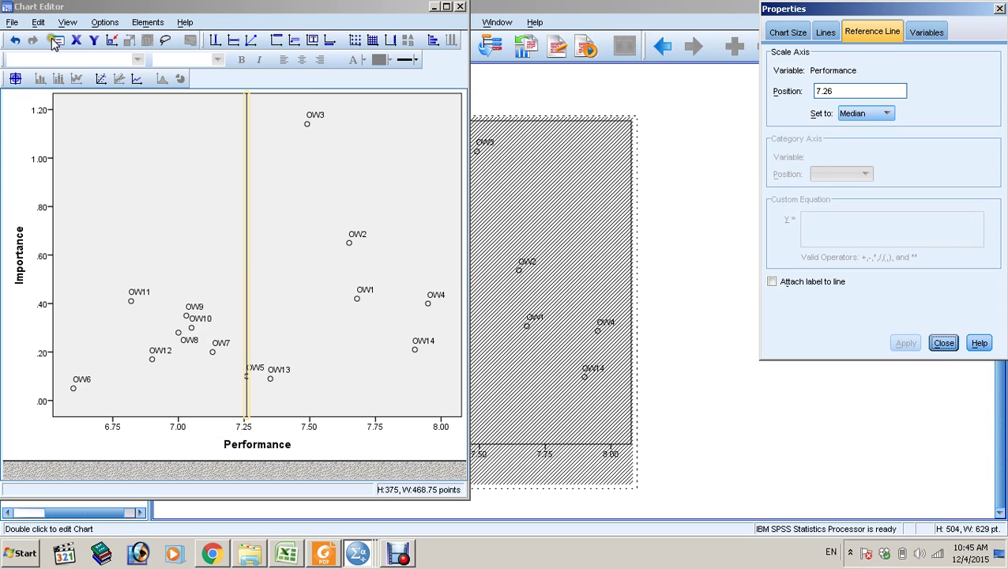
Add a Y-axis reference line set to the median Importance, 0.3
left_click(944, 343)
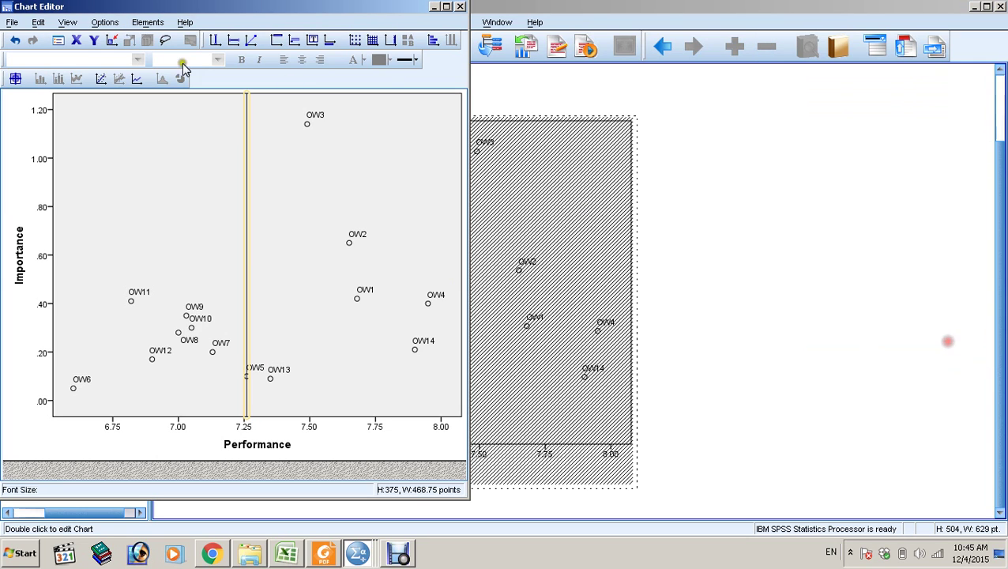
left_click(109, 25)
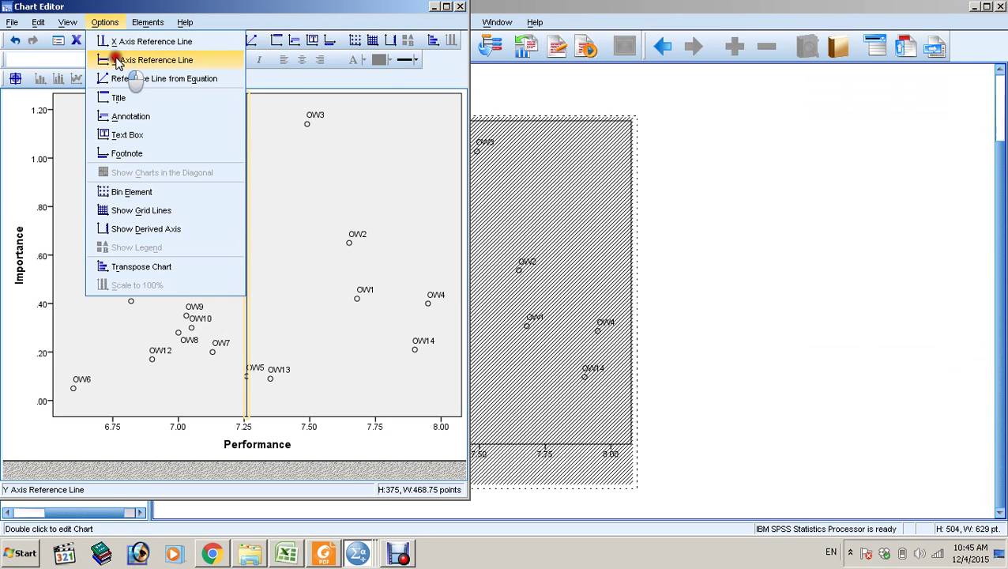
left_click(117, 63)
left_click(887, 115)
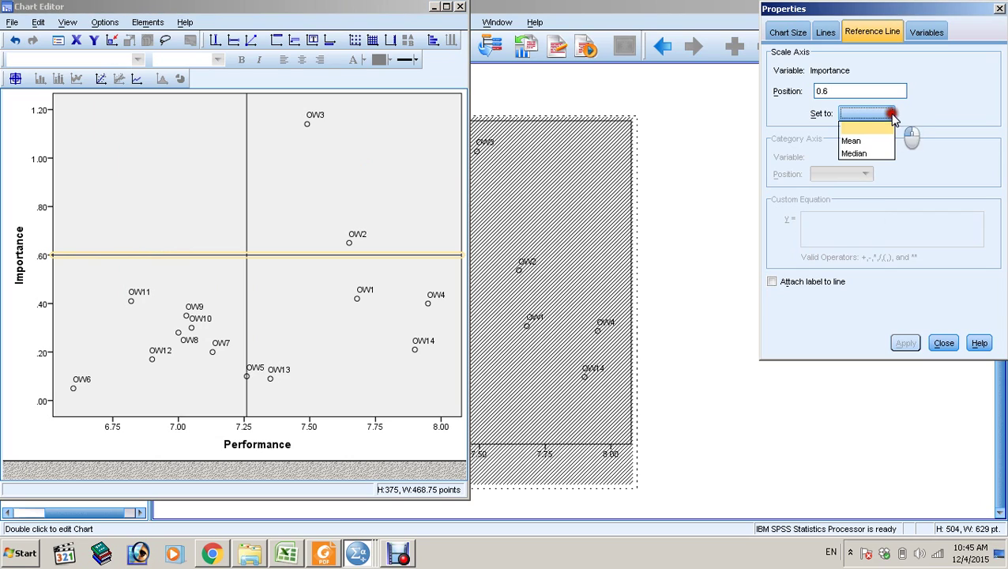
left_click(855, 153)
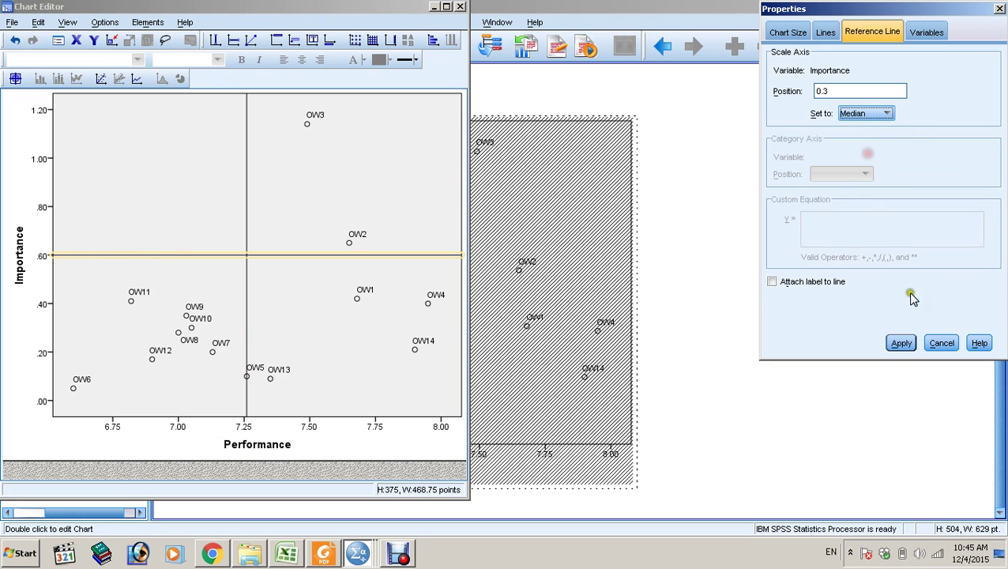
left_click(904, 343)
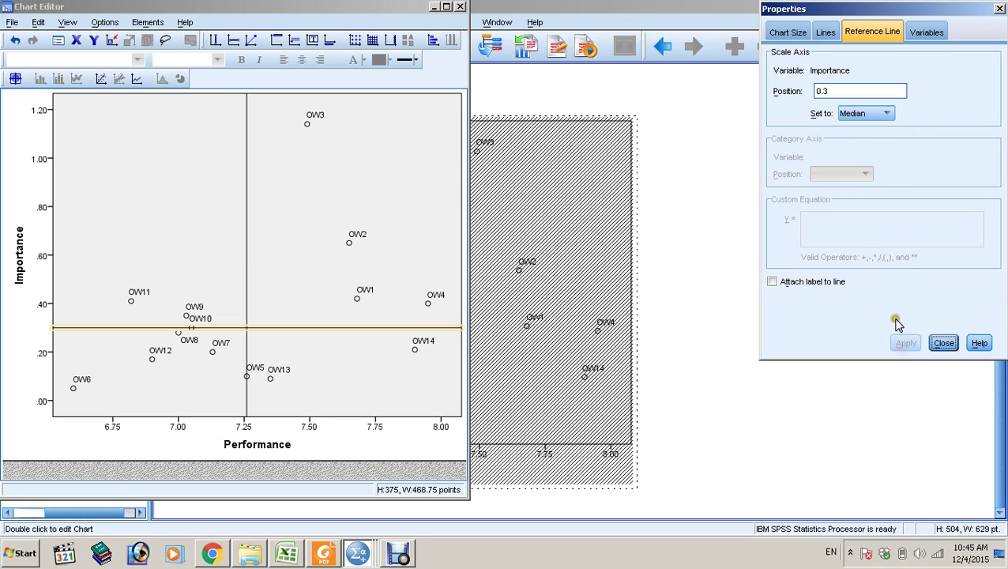
left_click(944, 343)
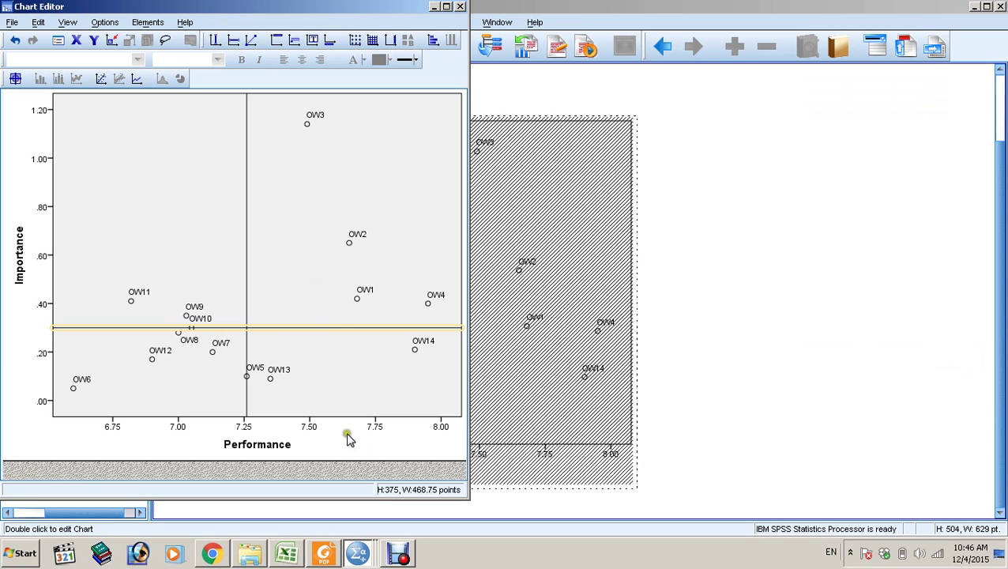
Compare the quadrant chart with the paper's Fig. 2 and Table 1 OW values
left_click(322, 559)
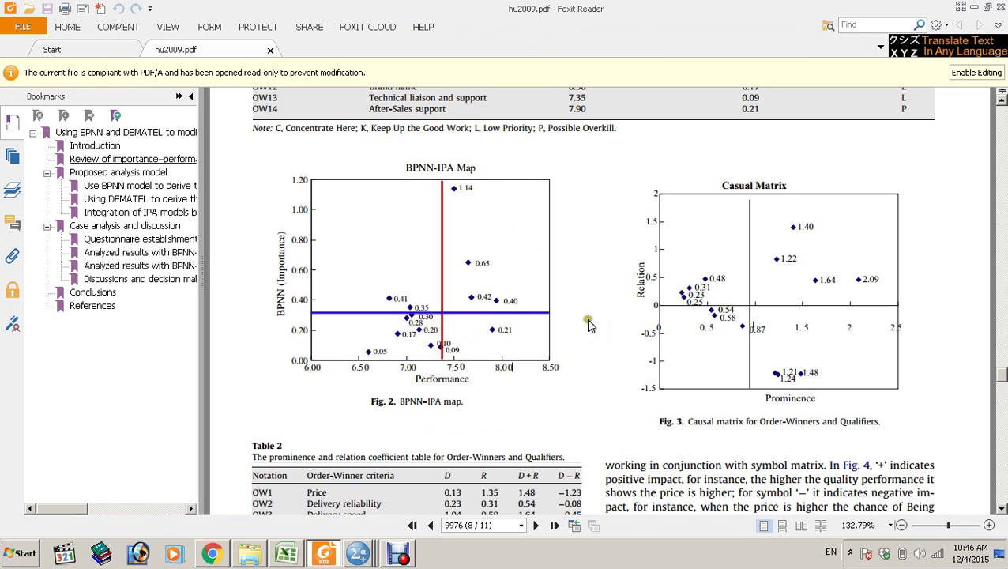
scroll(500, 343, "up", 1)
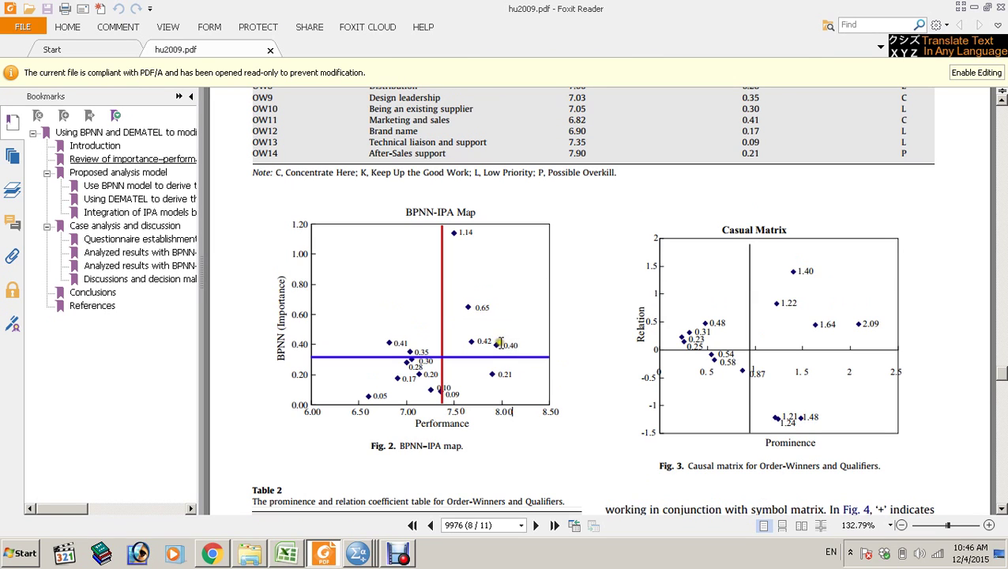
scroll(469, 237, "up", 1)
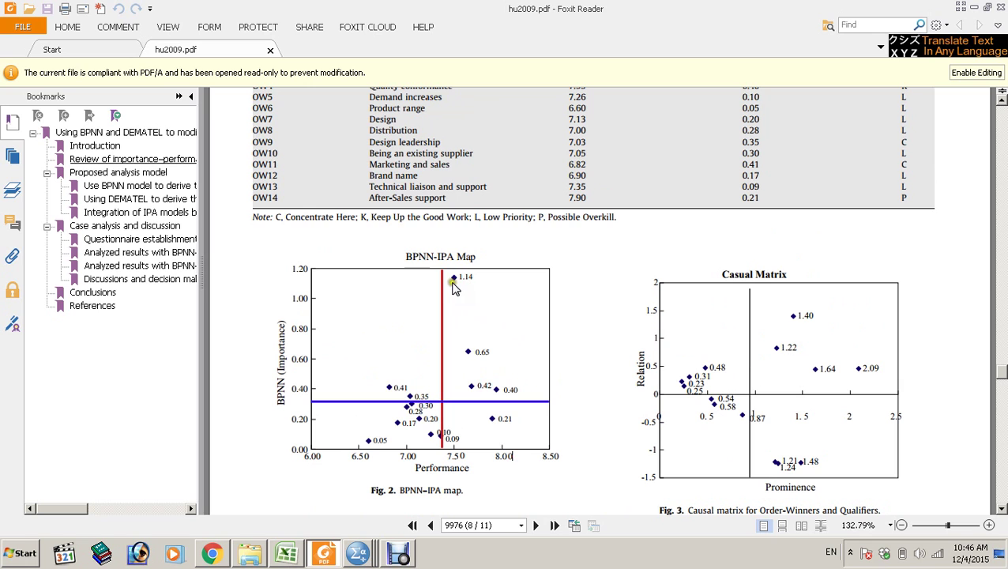
scroll(479, 296, "up", 1)
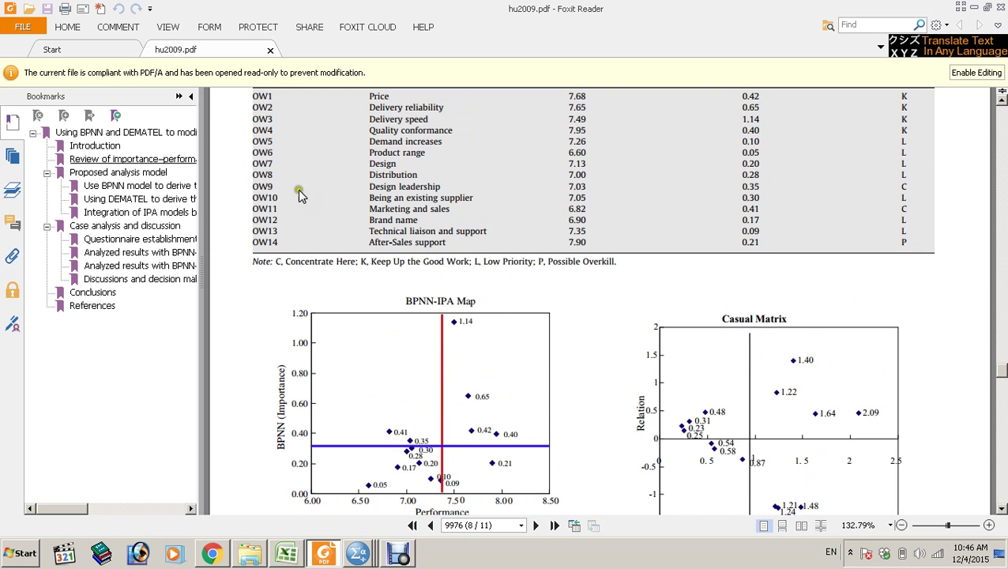
scroll(474, 347, "down", 1)
left_click(357, 553)
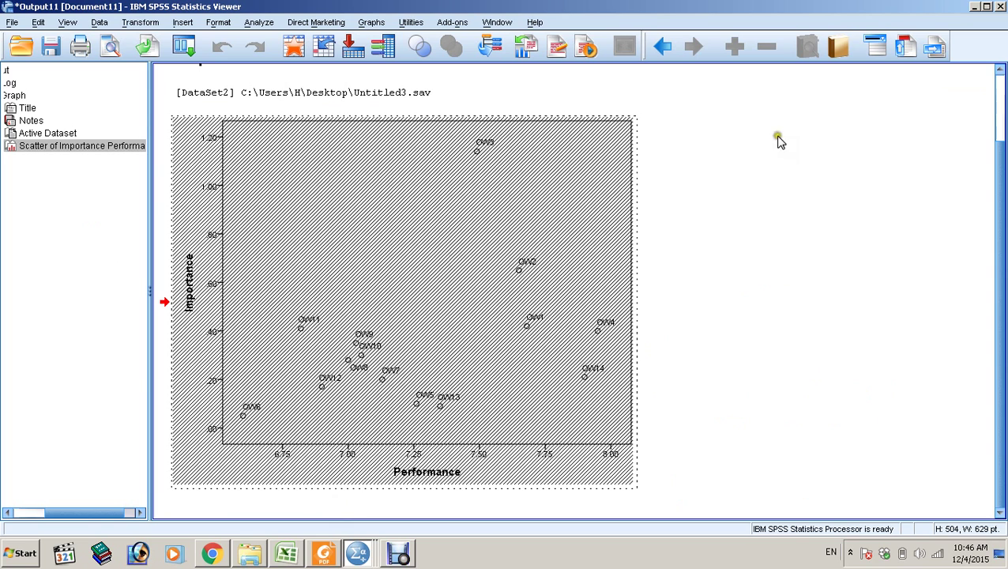
Discard the output window and add a new variable named Lable to the dataset
left_click(1000, 7)
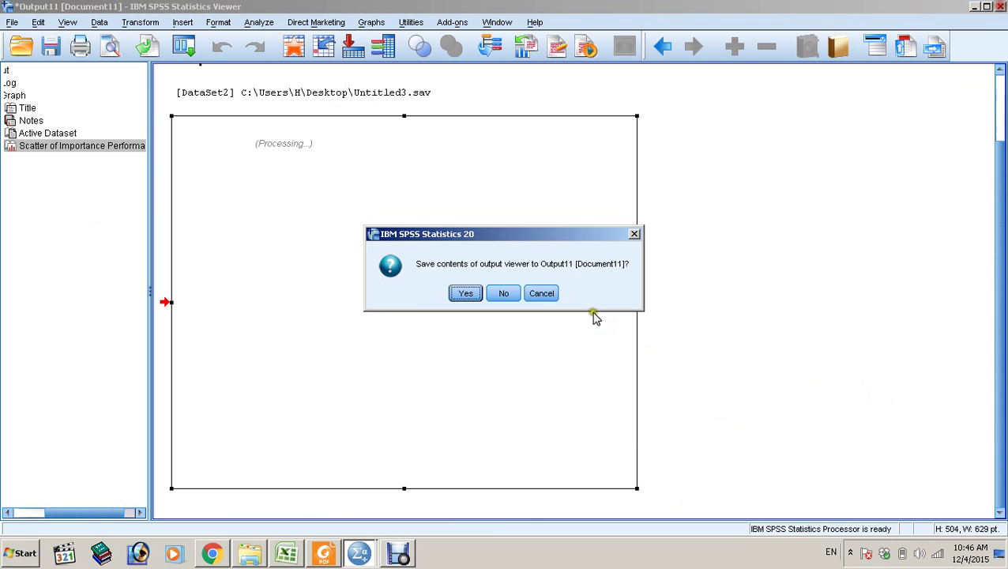
left_click(510, 292)
left_click(361, 553)
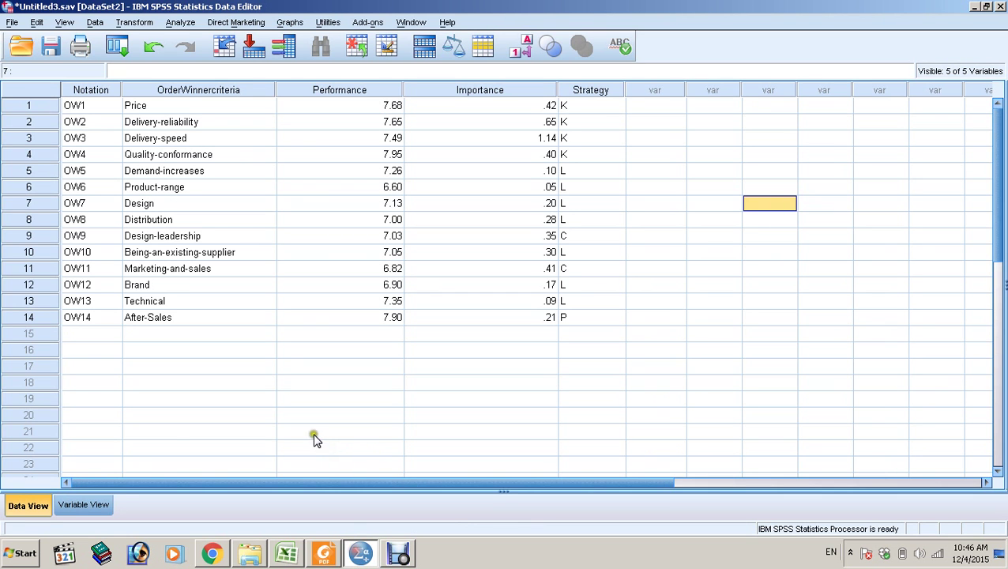
left_click(101, 507)
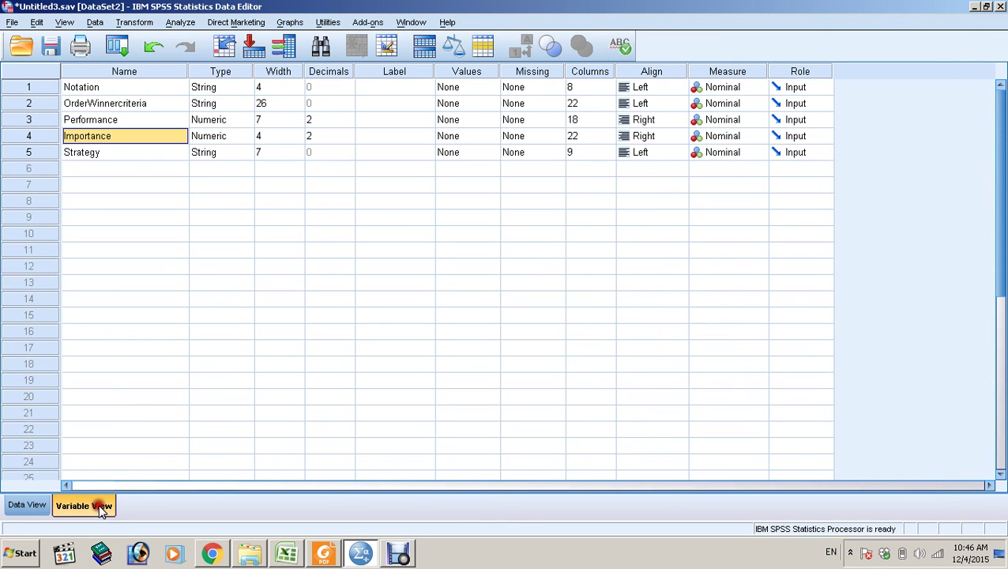
left_click(103, 170)
type("Lable")
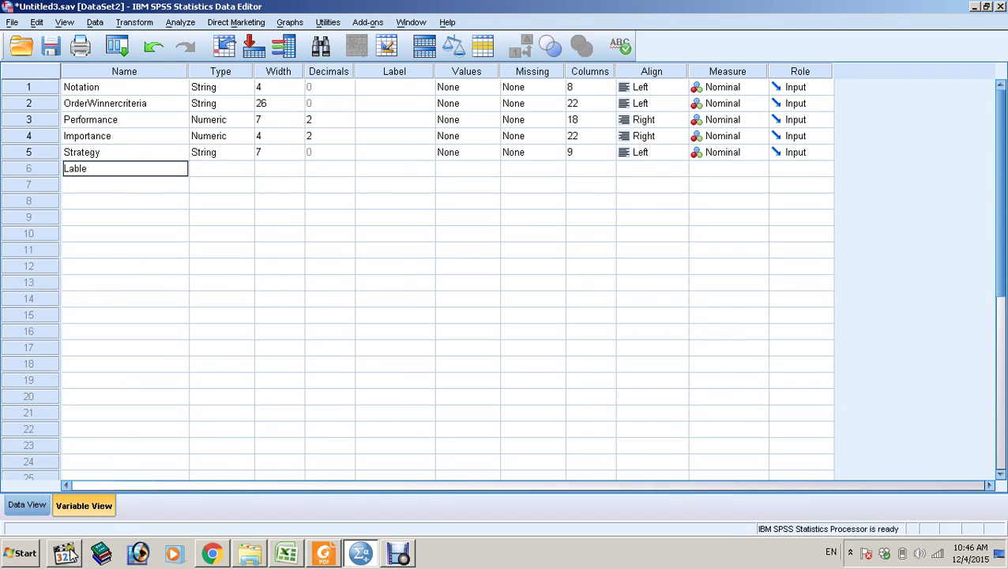
left_click(28, 507)
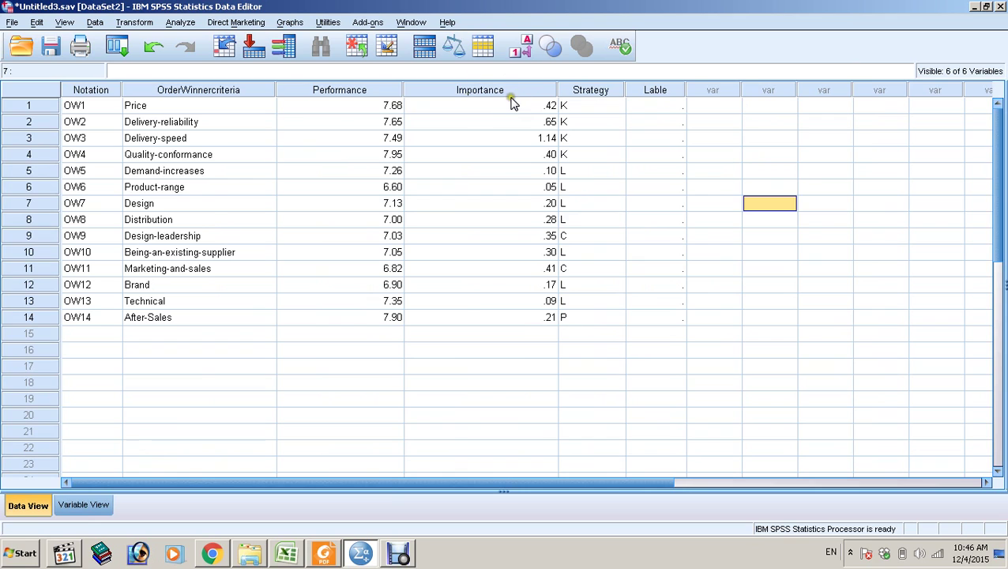
Copy the Importance values from rows 1–14 into the Lable column
left_click_drag(512, 115, 531, 317)
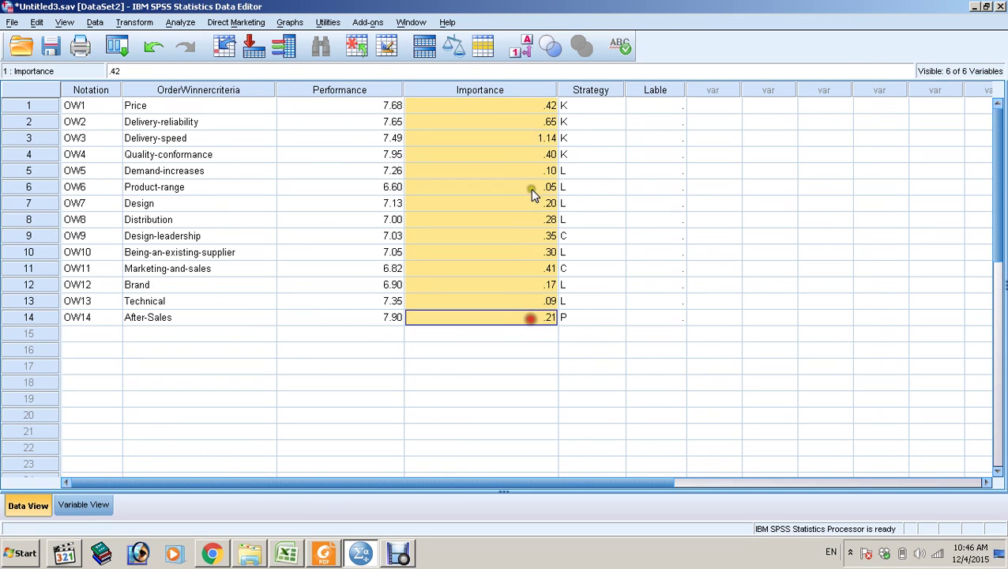
right_click(533, 112)
left_click(570, 130)
left_click(662, 106)
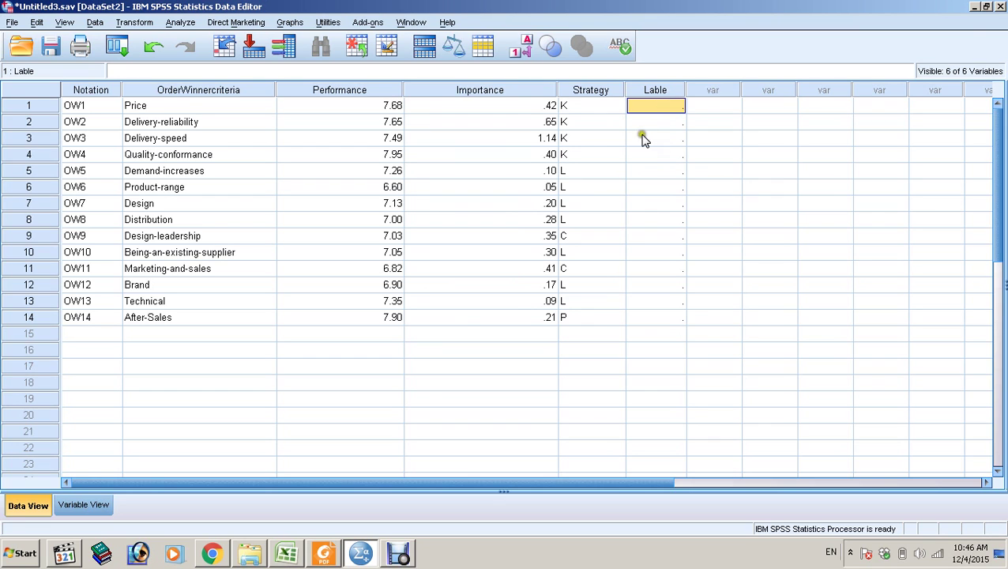
left_click_drag(549, 108, 541, 317)
right_click(541, 317)
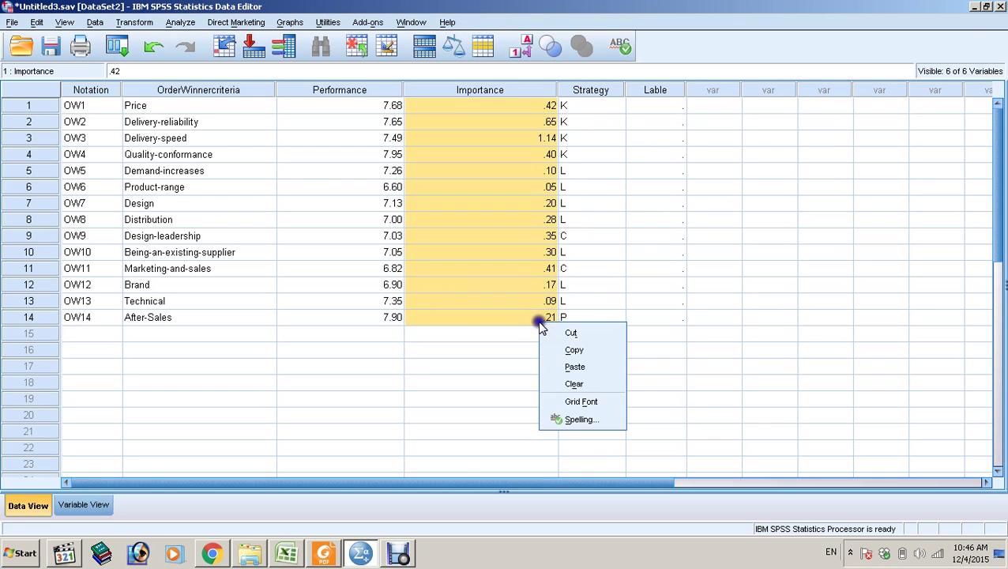
left_click(558, 343)
right_click(656, 108)
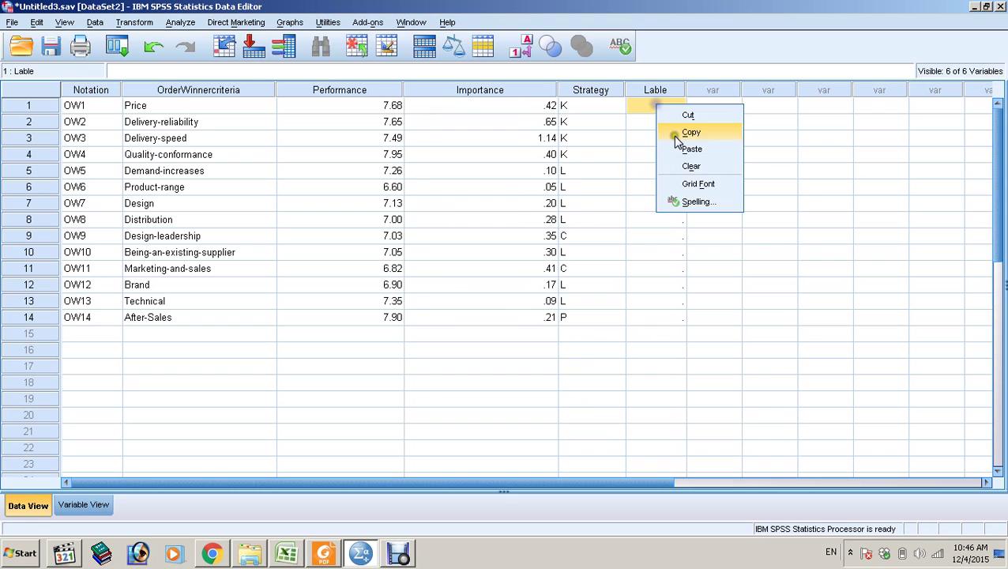
left_click(681, 147)
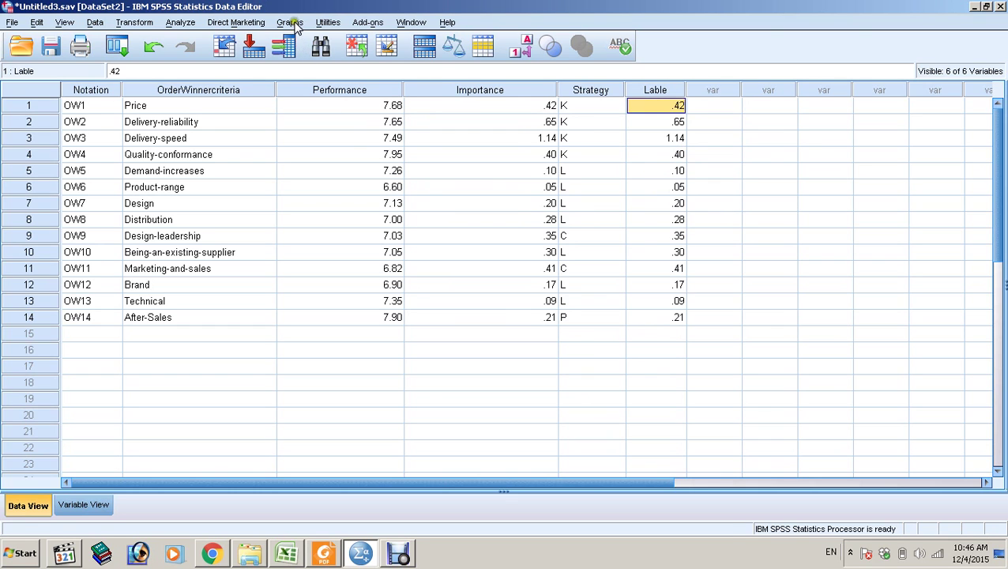
left_click(289, 22)
mouse_move(324, 77)
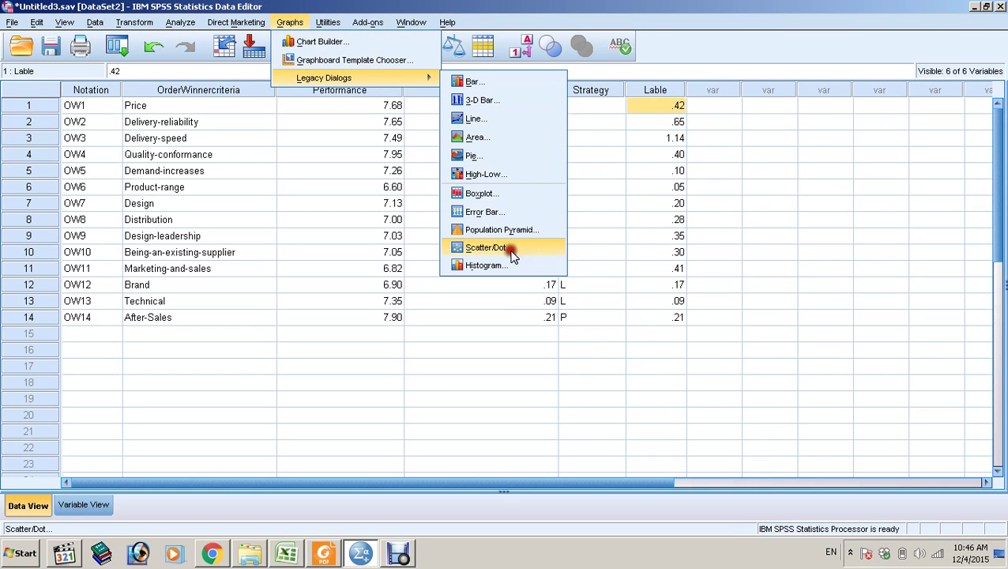
Recreate the simple scatterplot with point labels switched from Notation to Lable
left_click(507, 248)
left_click(418, 243)
left_click(453, 319)
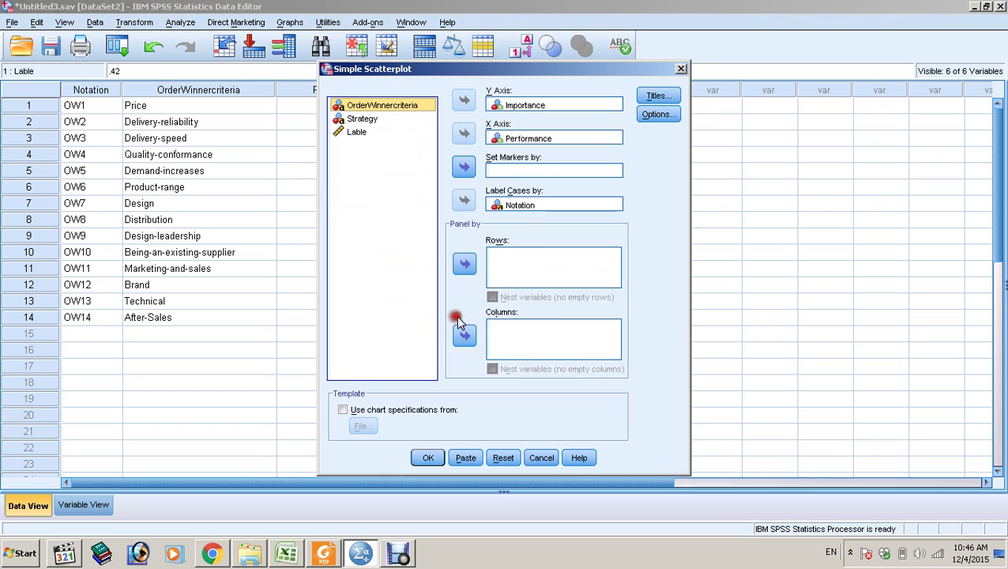
left_click(536, 206)
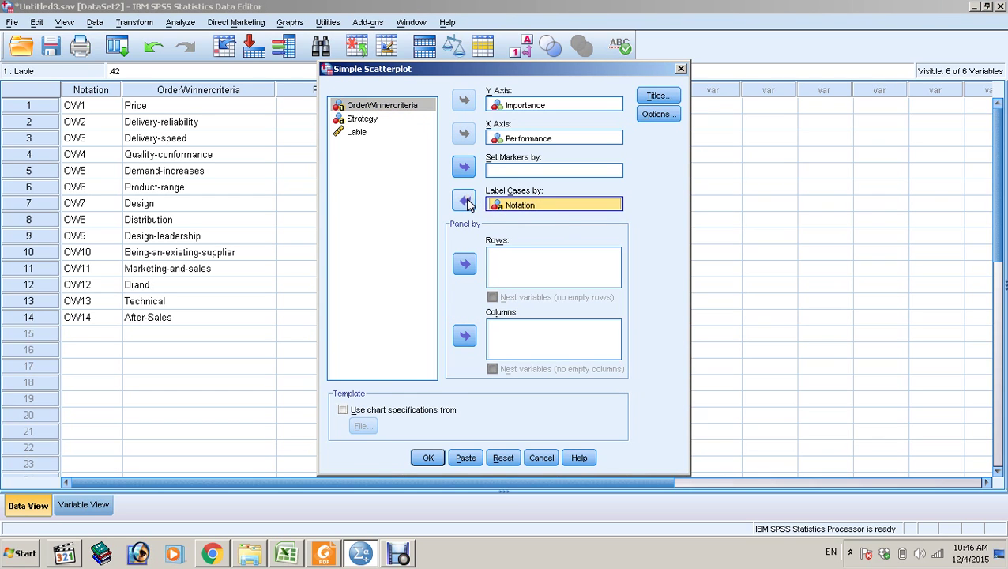
left_click(465, 202)
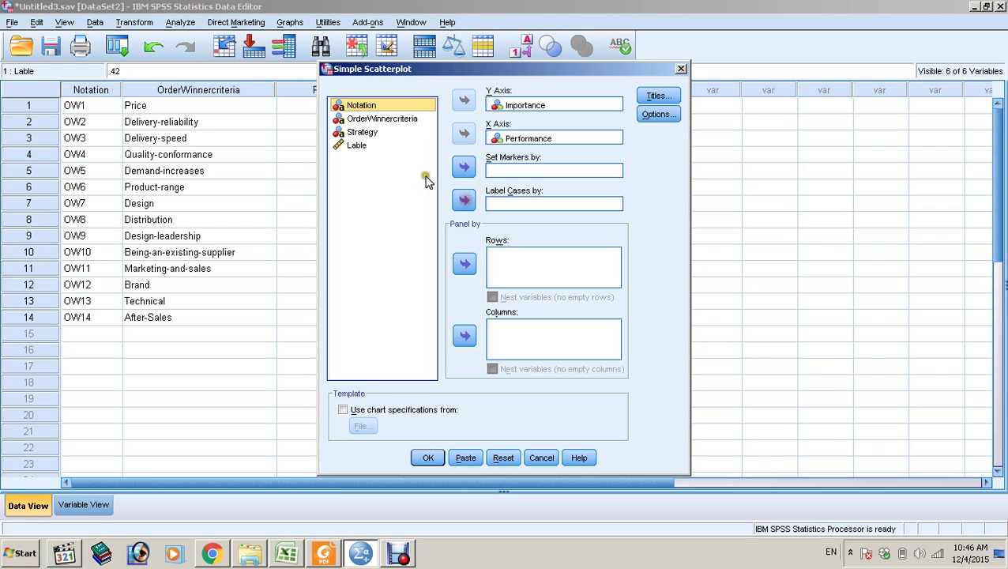
left_click(357, 148)
left_click(465, 200)
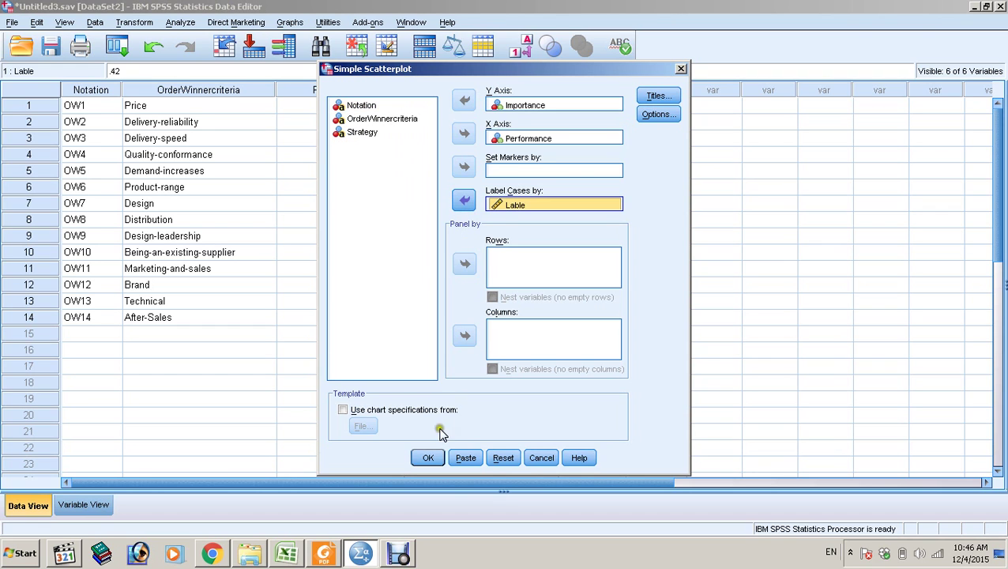
left_click(431, 459)
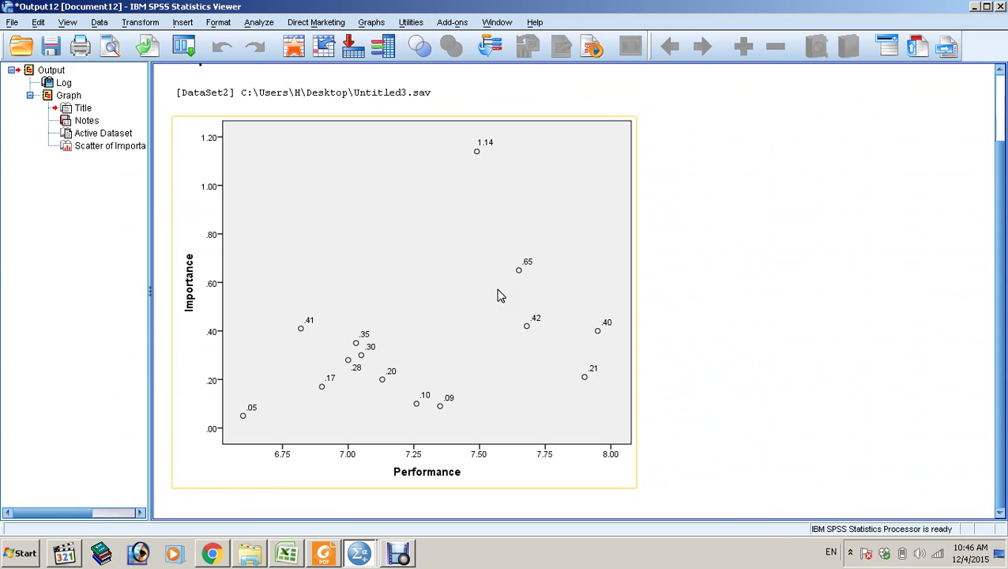
left_click(390, 258)
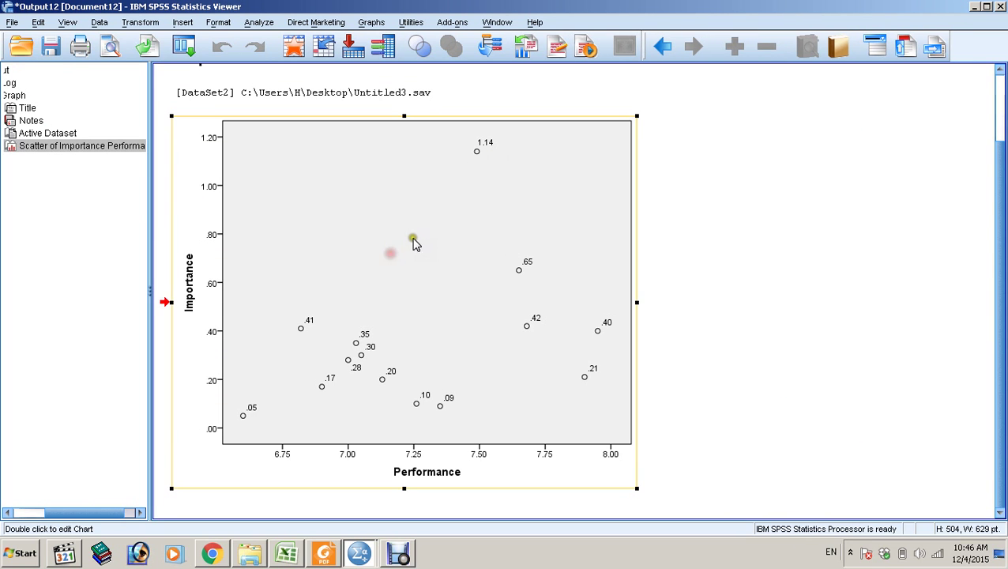
Add an X-axis reference line at the median Performance, 7.26
double_click(394, 235)
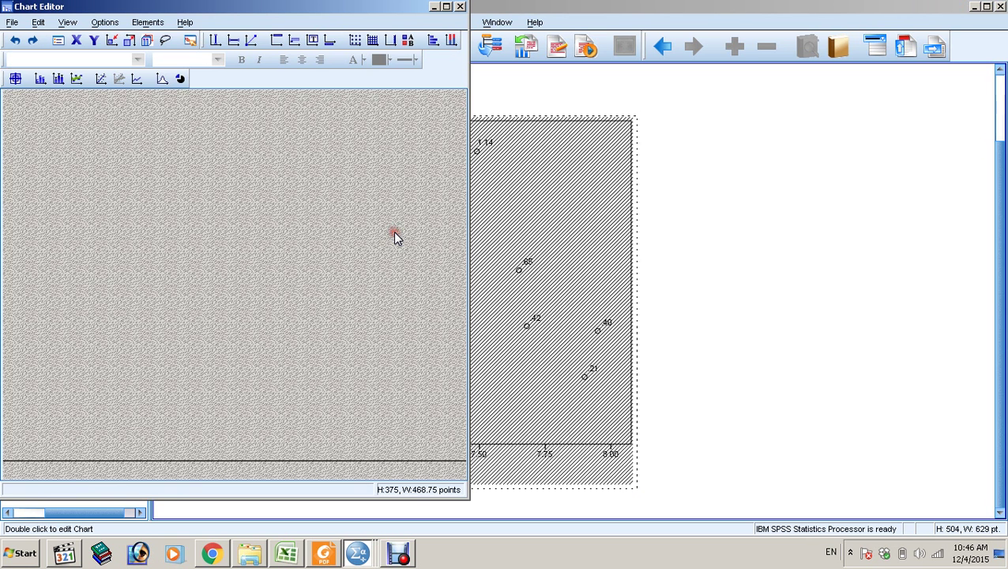
left_click(102, 23)
left_click(130, 41)
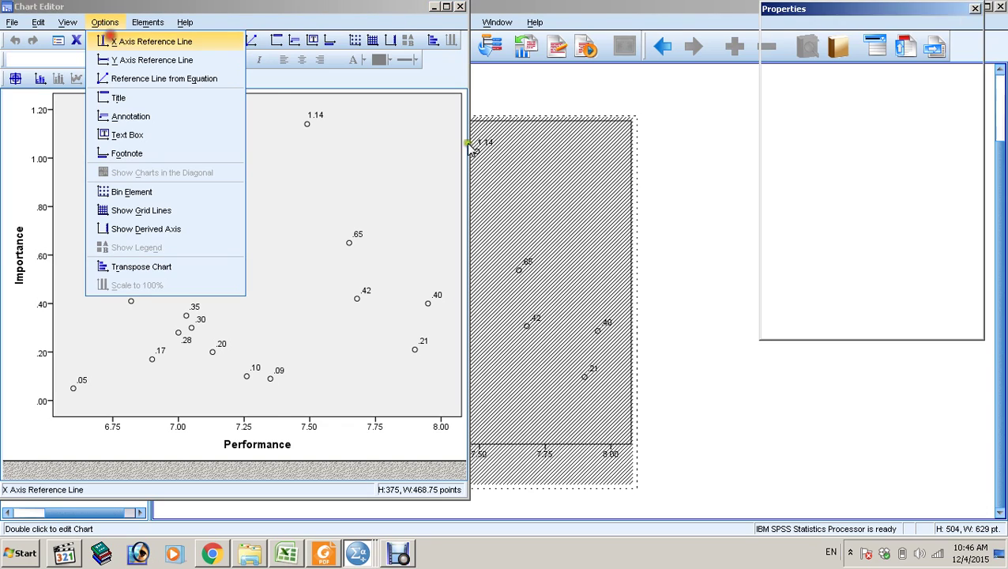
left_click(867, 115)
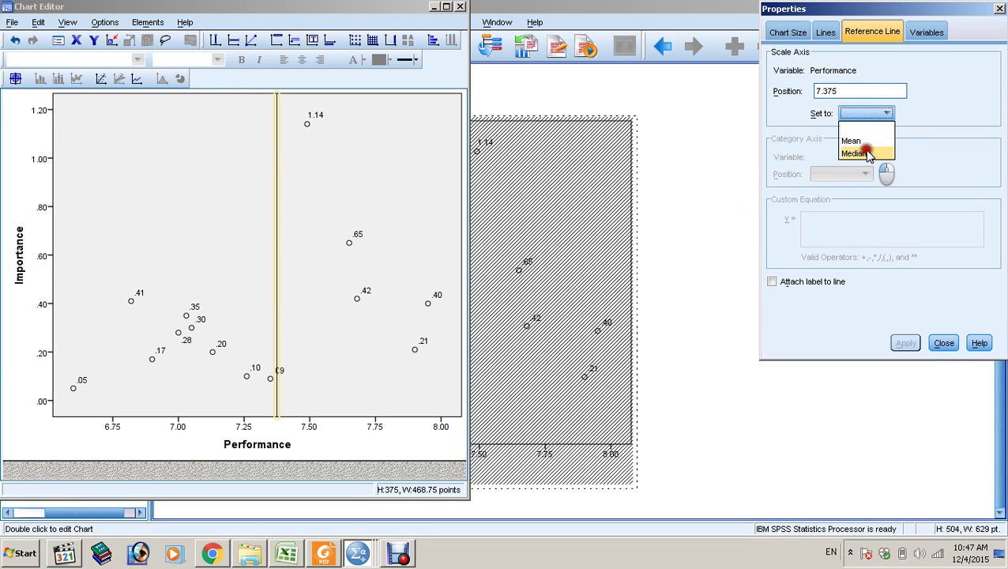
left_click(855, 141)
left_click(905, 343)
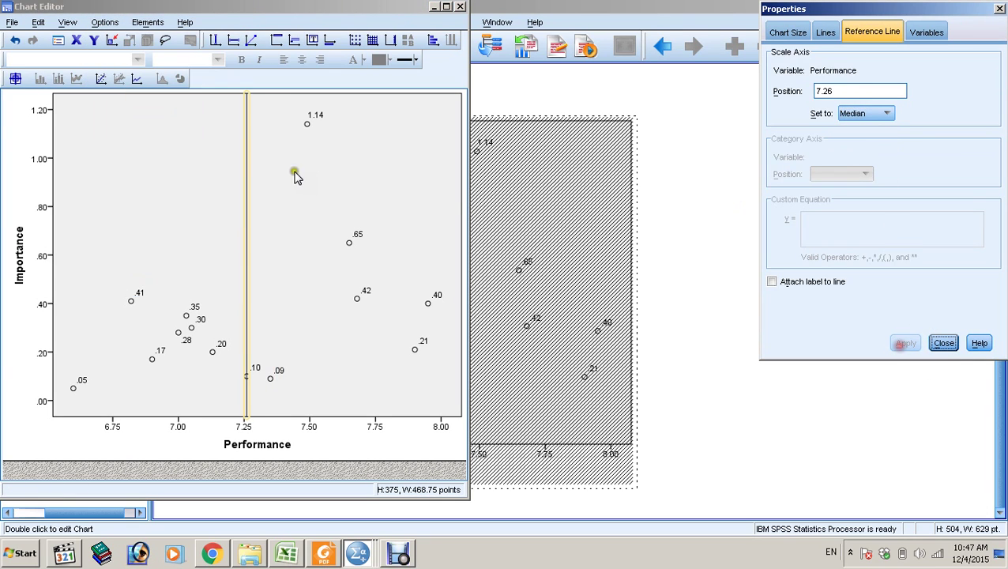
left_click(944, 342)
Add a Y-axis reference line at the median Importance, 0.3
left_click(104, 22)
left_click(110, 56)
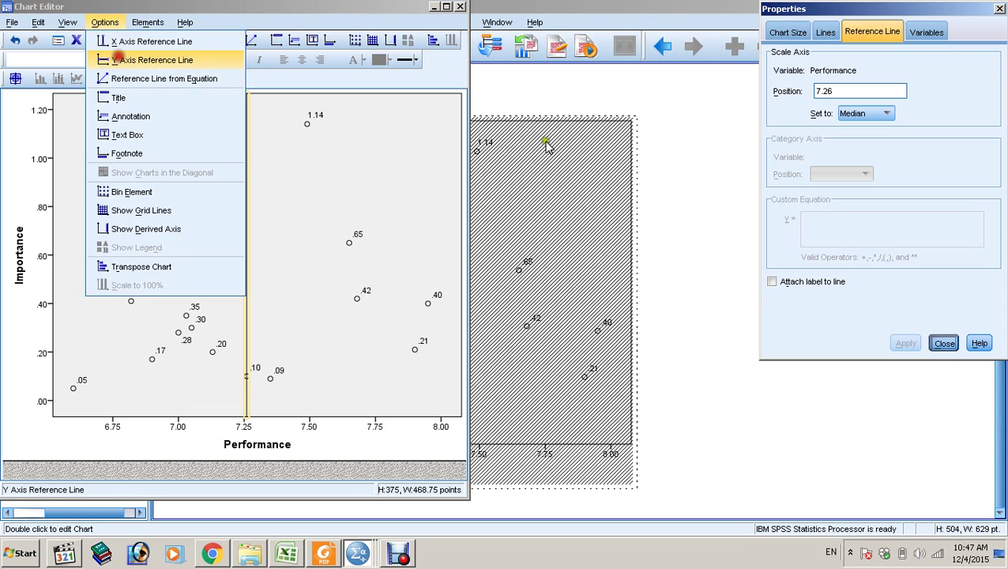
left_click(875, 114)
left_click(854, 153)
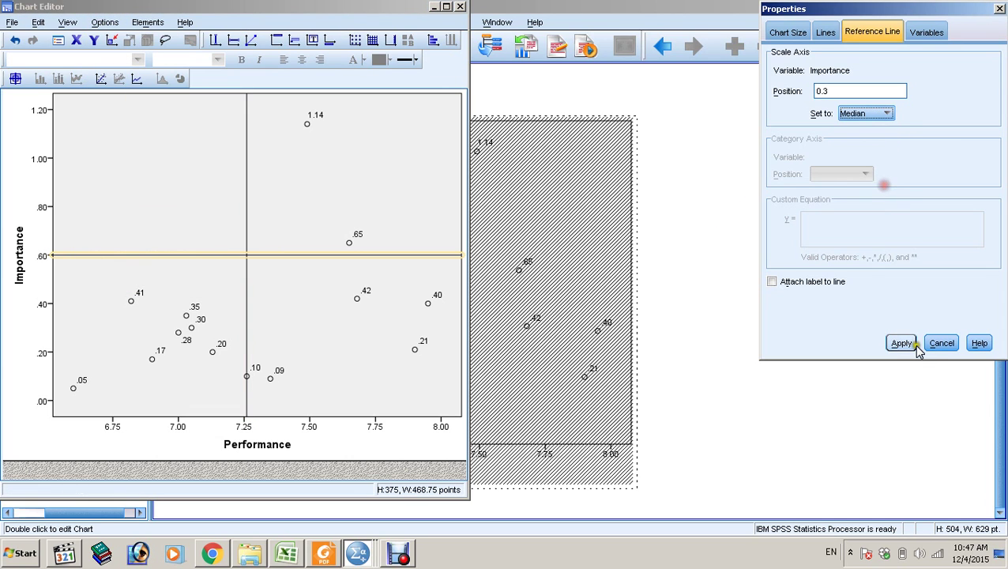
left_click(905, 343)
left_click(944, 342)
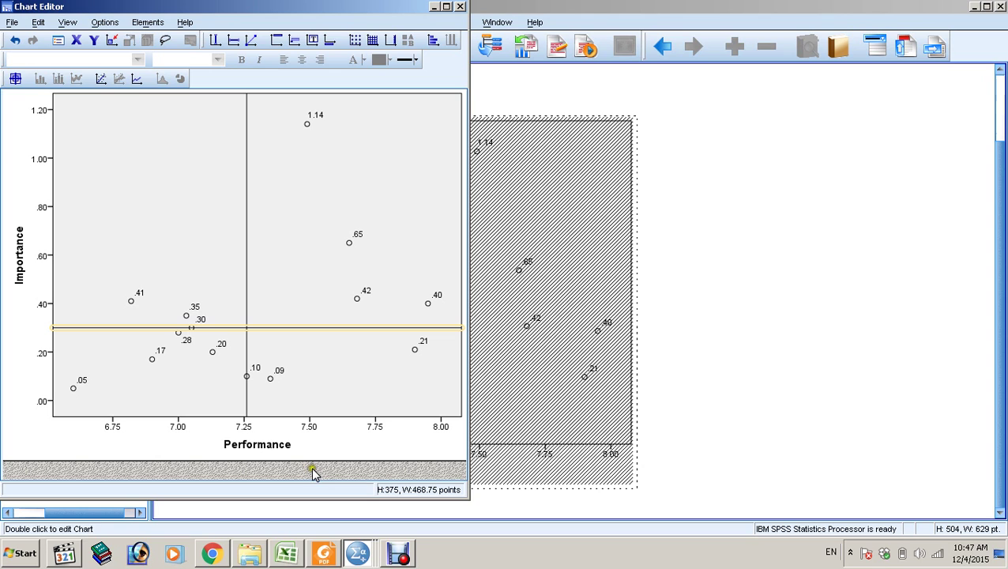
Place the paper PDF beside the SPSS chart showing the Fig. 2 BPNN-IPA map
left_click(322, 559)
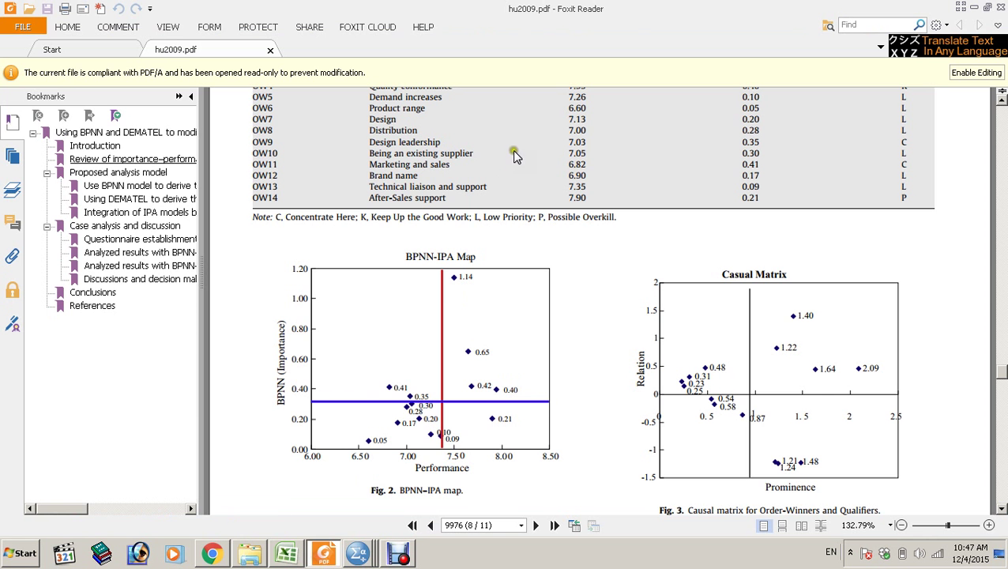
mouse_move(553, 9)
left_mouse_down()
mouse_move(510, 20)
mouse_move(708, 32)
left_mouse_up()
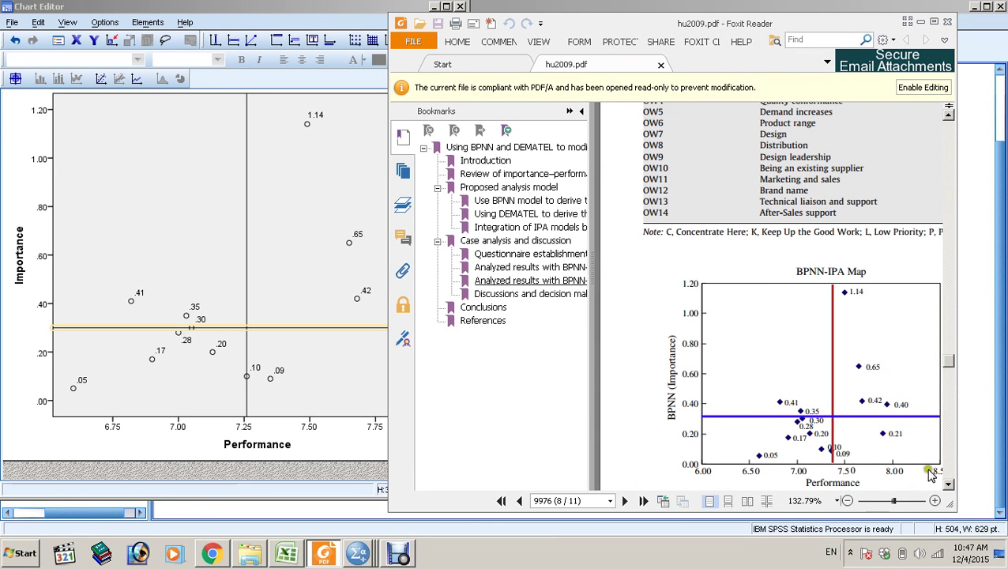
left_click(949, 483)
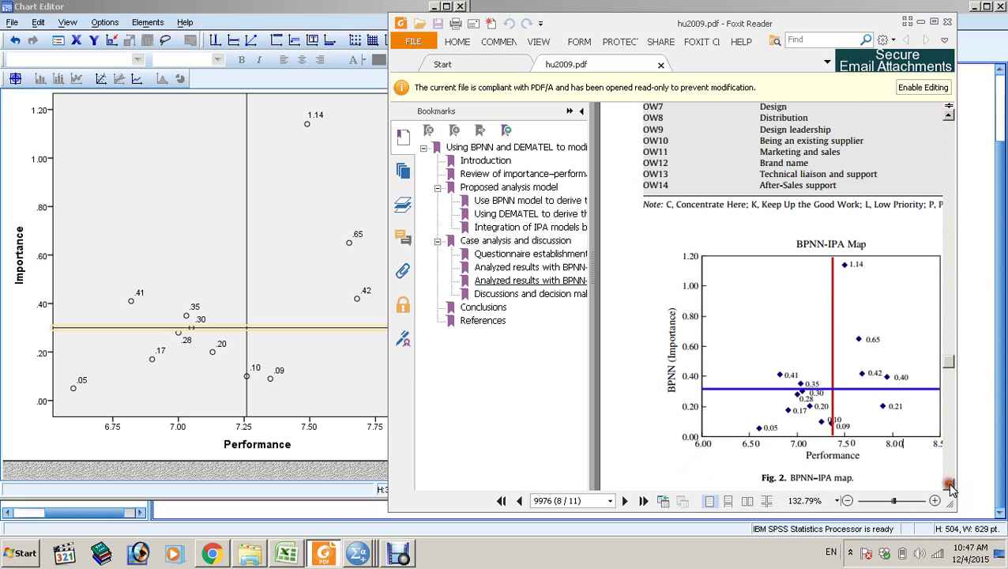